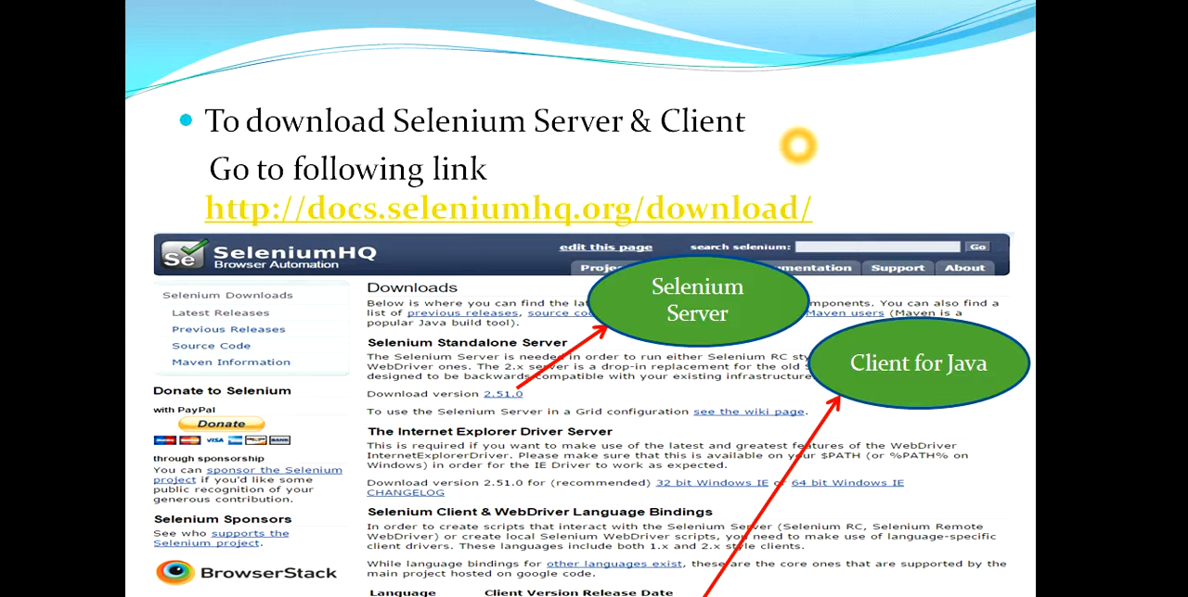
Switch to the browser's Selenium Downloads page and examine the Selenium Standalone Server section and its version 2.51.0 download link
{"action": "key", "text": "alt+Tab"}
{"action": "key", "text": "alt+Tab"}
{"action": "key", "text": "alt+Tab"}
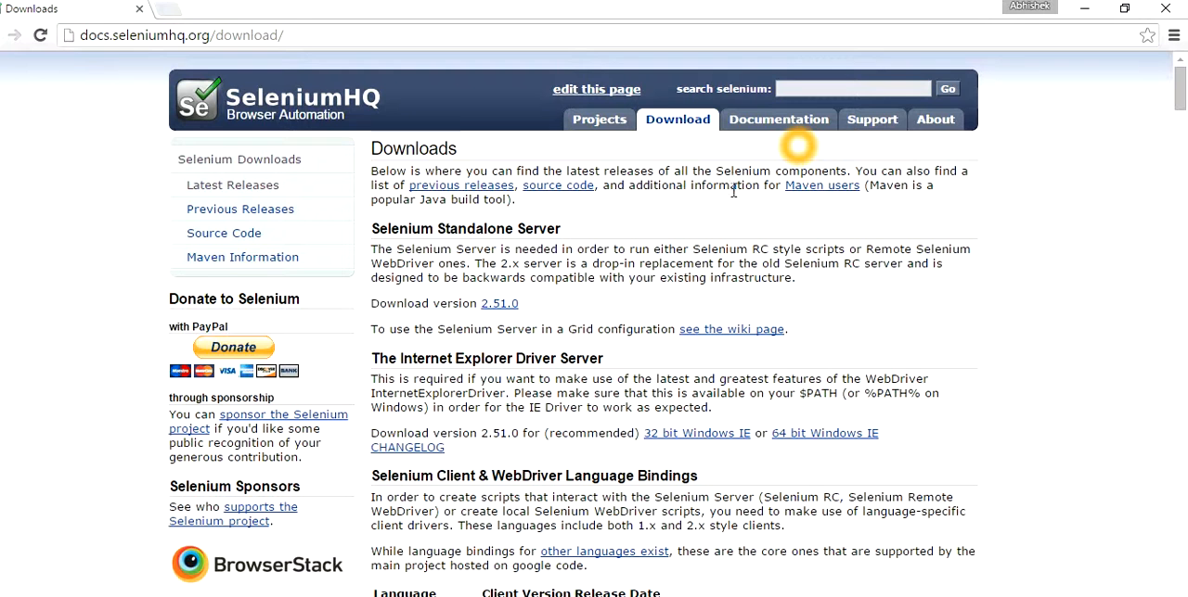
{"action": "left_click", "coordinate": [598, 226]}
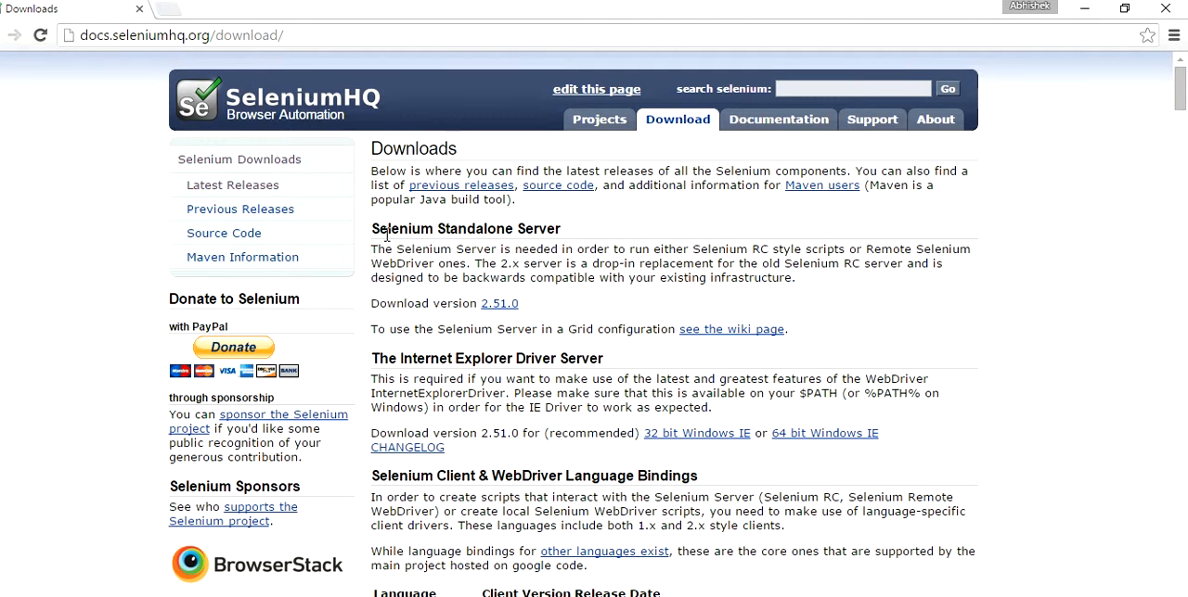
{"action": "left_click_drag", "start_coordinate": [370, 229], "coordinate": [562, 228]}
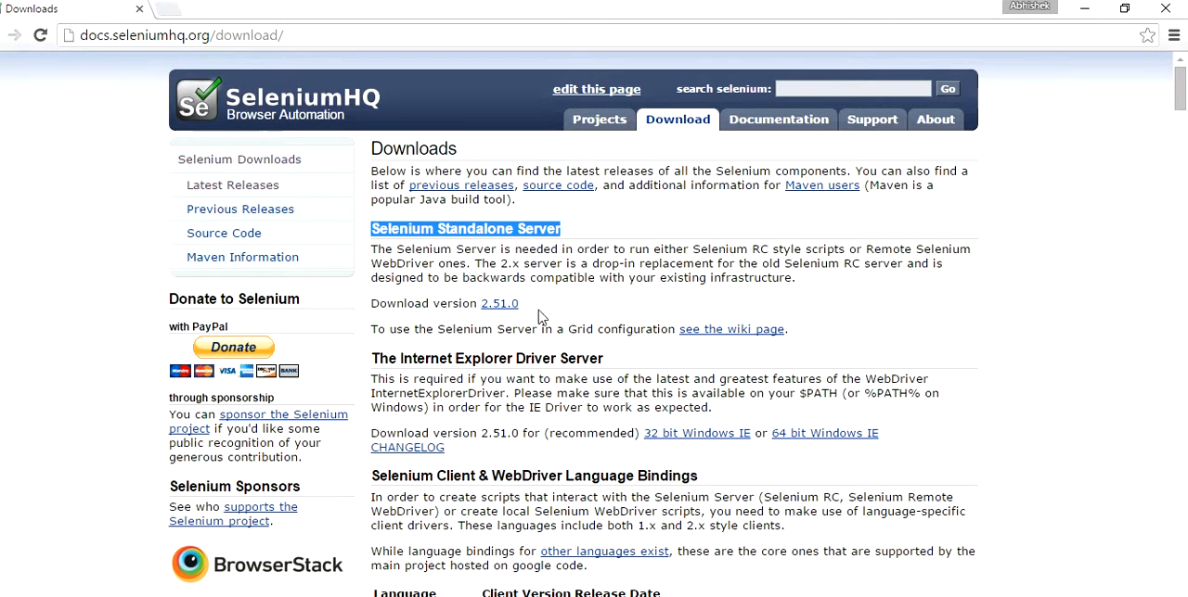
{"action": "left_click", "coordinate": [502, 305]}
{"action": "left_click", "coordinate": [517, 309]}
{"action": "left_click", "coordinate": [496, 310]}
{"action": "left_click", "coordinate": [496, 310]}
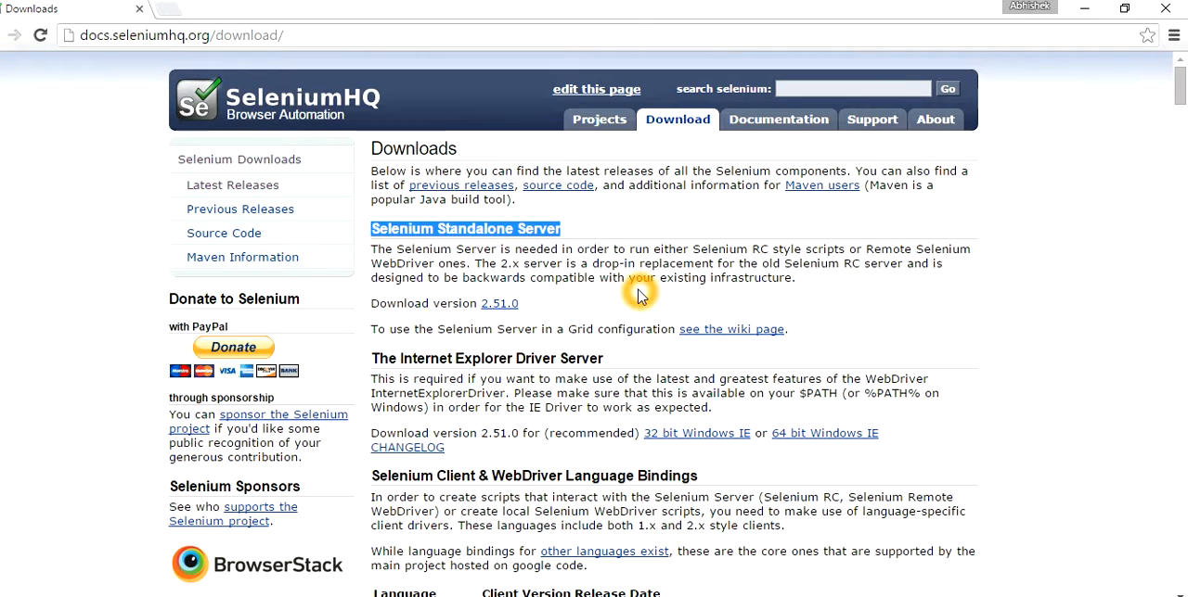
Examine the languages offered under Selenium Client & WebDriver Language Bindings, from Java to Javascript (Node)
{"action": "scroll", "coordinate": [639, 292], "scroll_direction": "down", "scroll_amount": 2}
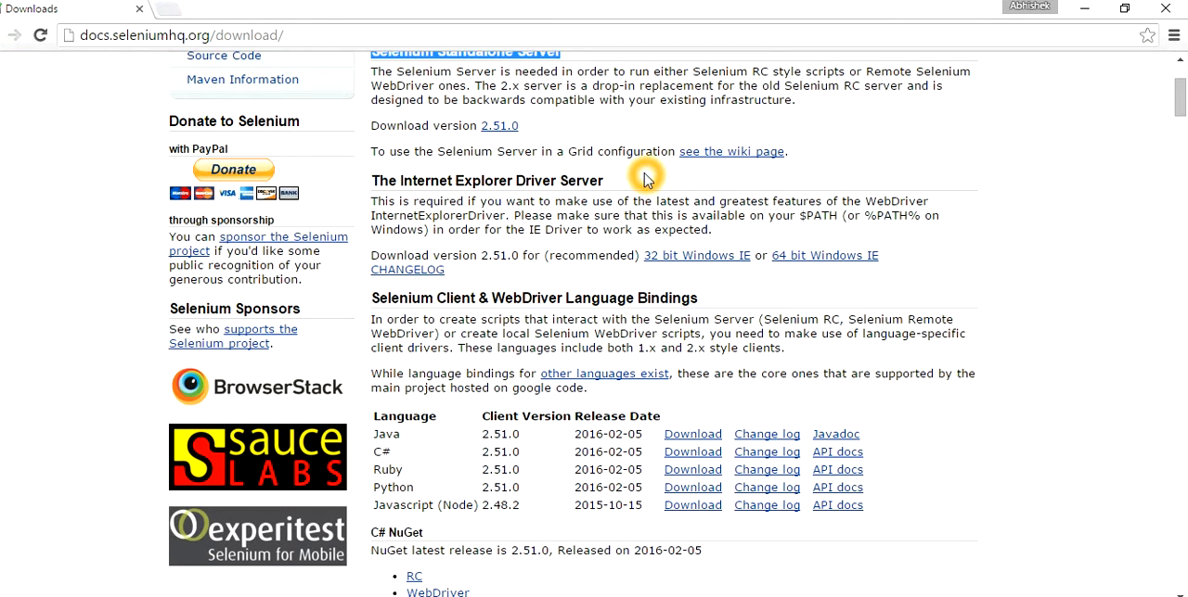
{"action": "left_click", "coordinate": [429, 452]}
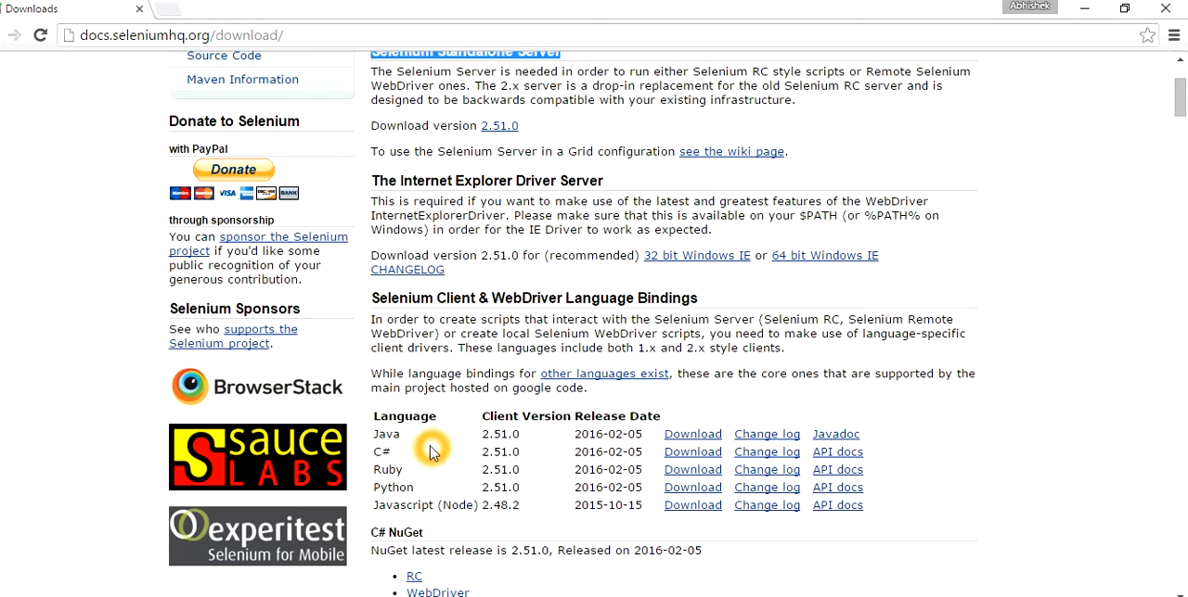
{"action": "left_click", "coordinate": [411, 444]}
{"action": "left_click", "coordinate": [421, 487]}
{"action": "left_click", "coordinate": [417, 487]}
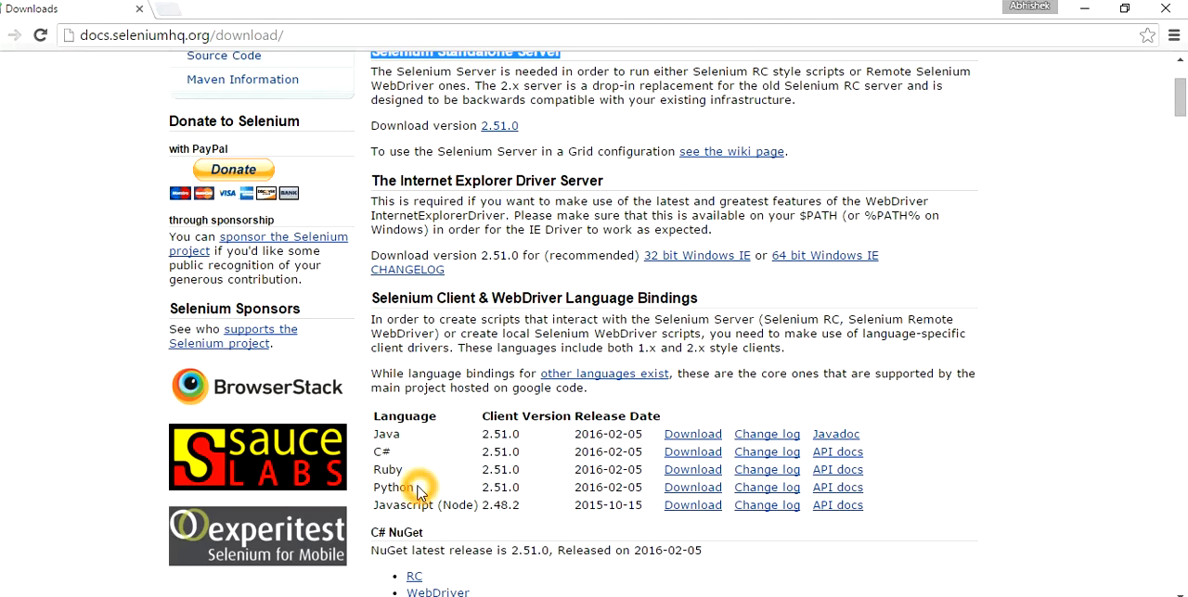
{"action": "left_click", "coordinate": [442, 511]}
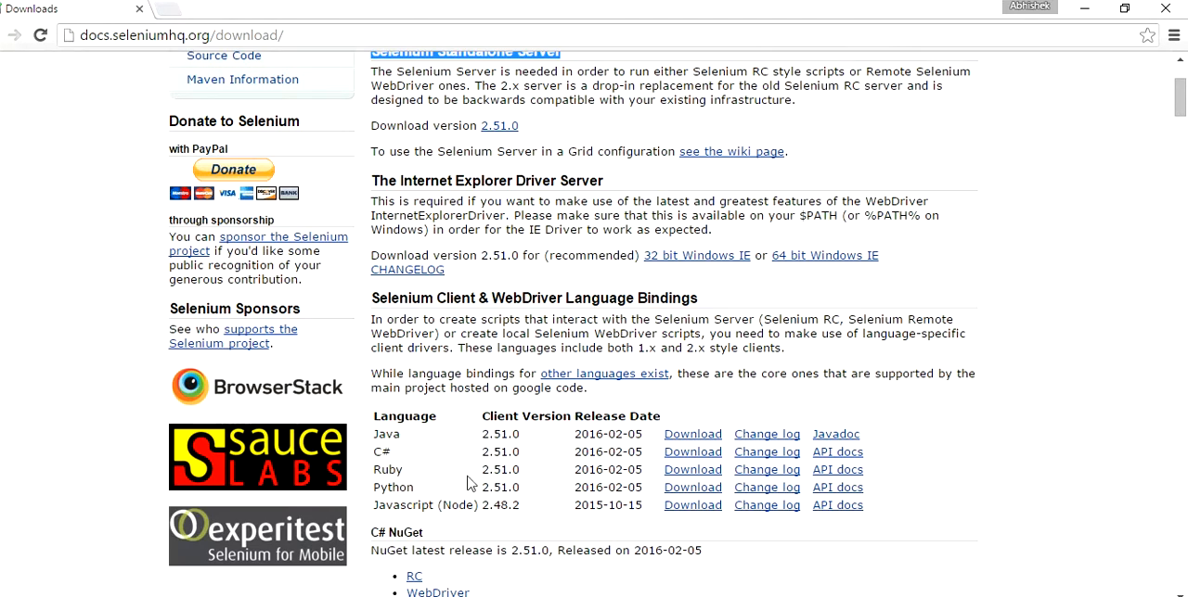
Locate the Java client's download link in the language bindings table and review the surrounding download sections
{"action": "scroll", "coordinate": [466, 452], "scroll_direction": "down", "scroll_amount": 4}
{"action": "scroll", "coordinate": [460, 451], "scroll_direction": "up", "scroll_amount": 4}
{"action": "scroll", "coordinate": [458, 452], "scroll_direction": "up", "scroll_amount": 2}
{"action": "scroll", "coordinate": [453, 449], "scroll_direction": "down", "scroll_amount": 4}
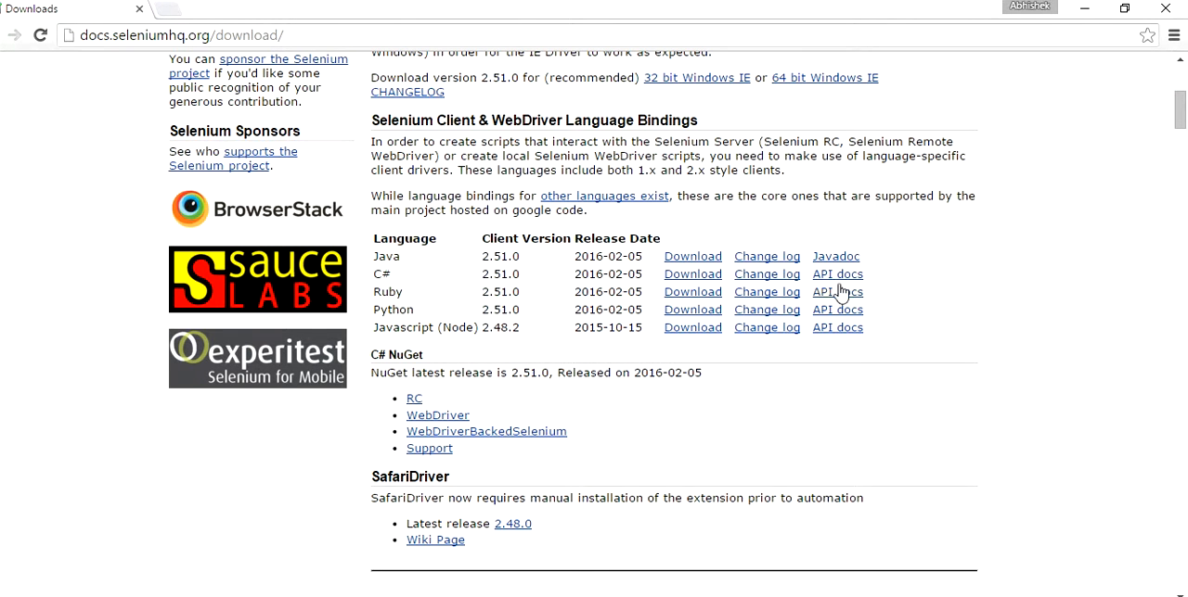
{"action": "left_click", "coordinate": [686, 261]}
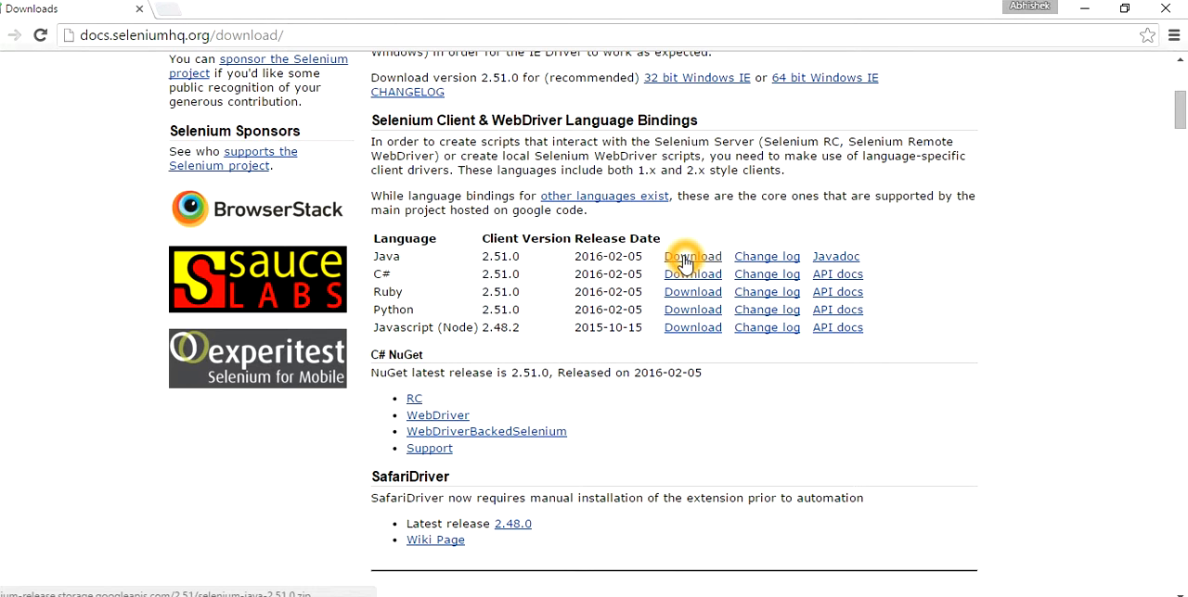
{"action": "scroll", "coordinate": [980, 244], "scroll_direction": "up", "scroll_amount": 4}
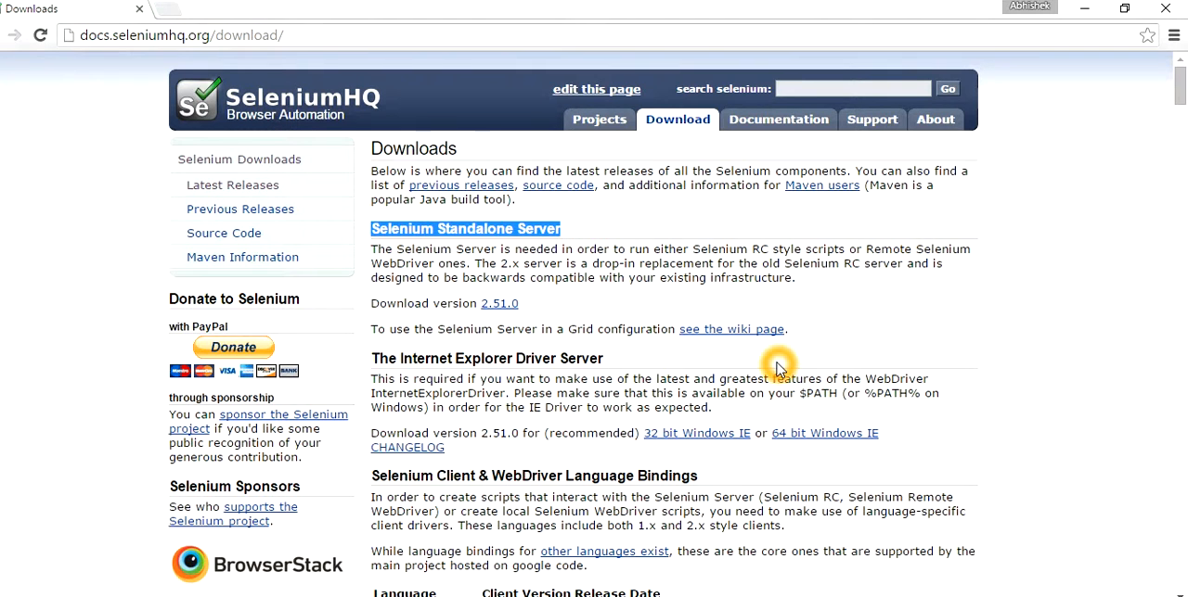
{"action": "scroll", "coordinate": [776, 371], "scroll_direction": "down", "scroll_amount": 1}
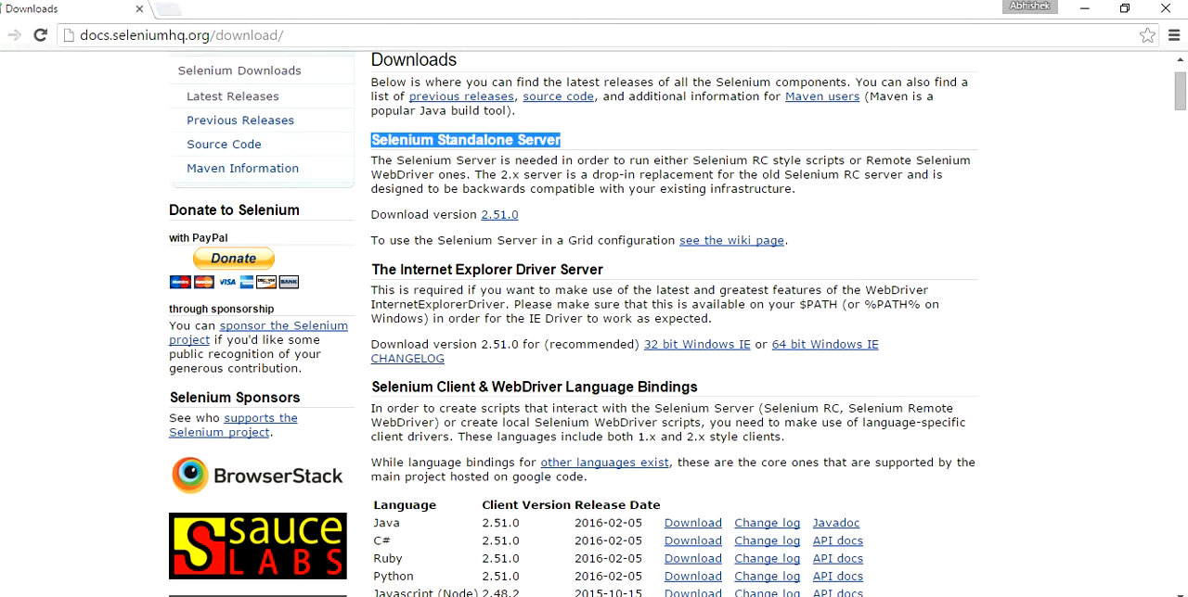
Switch to File Explorer, check the standalone server jar and Java client zip in the Selenium folder, and open the selenium-2.50.1 folder
{"action": "key", "text": "alt+Tab"}
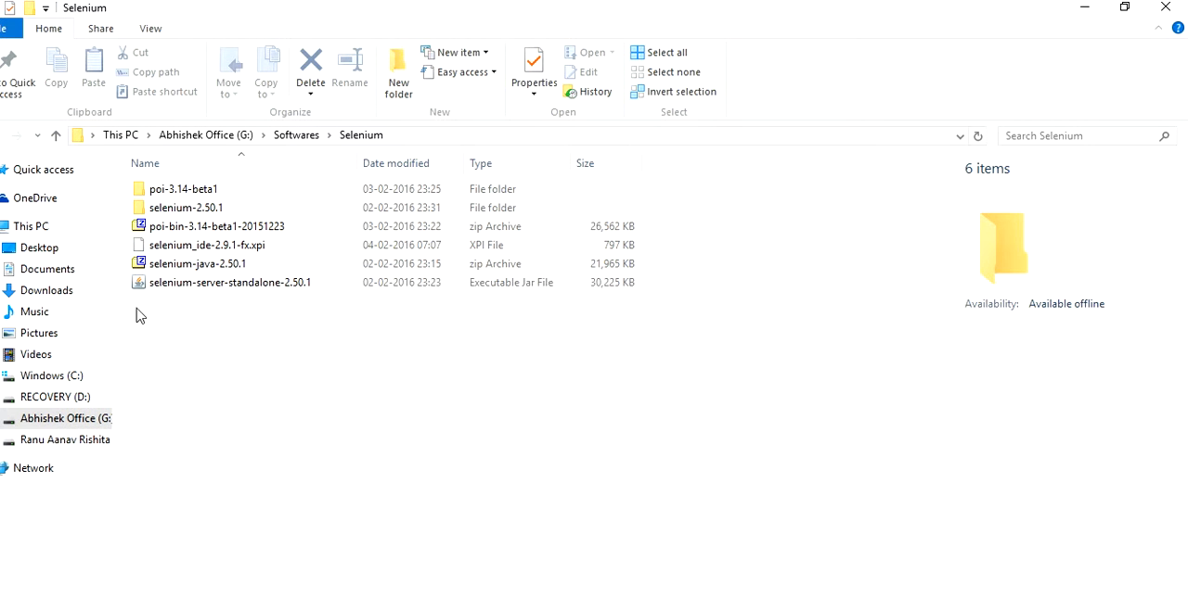
{"action": "left_click", "coordinate": [155, 289]}
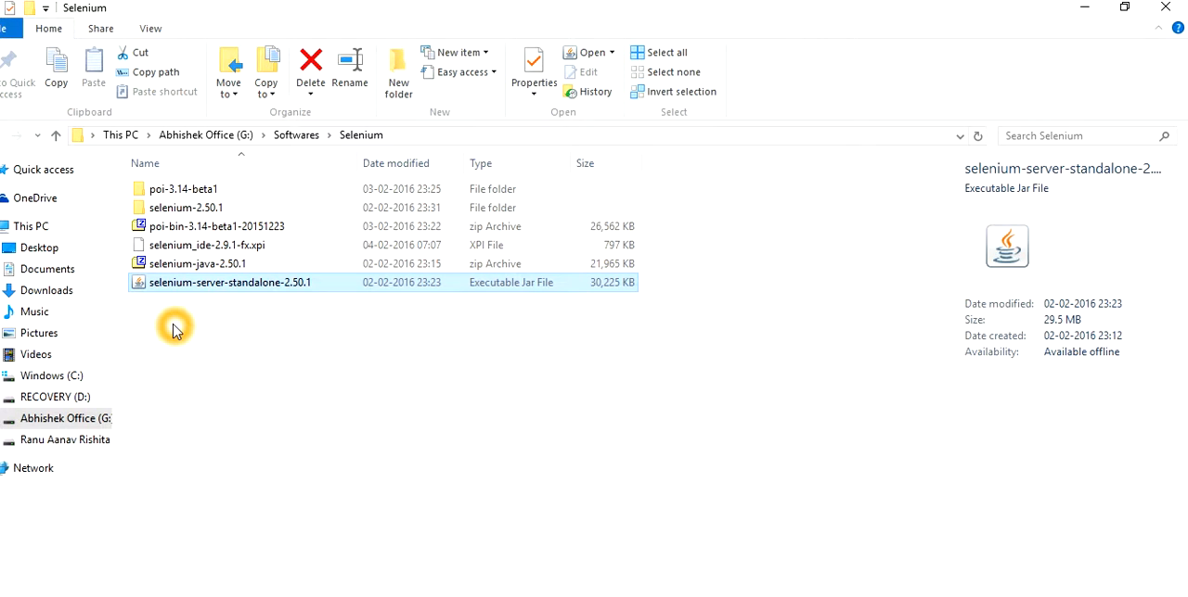
{"action": "left_click", "coordinate": [172, 268]}
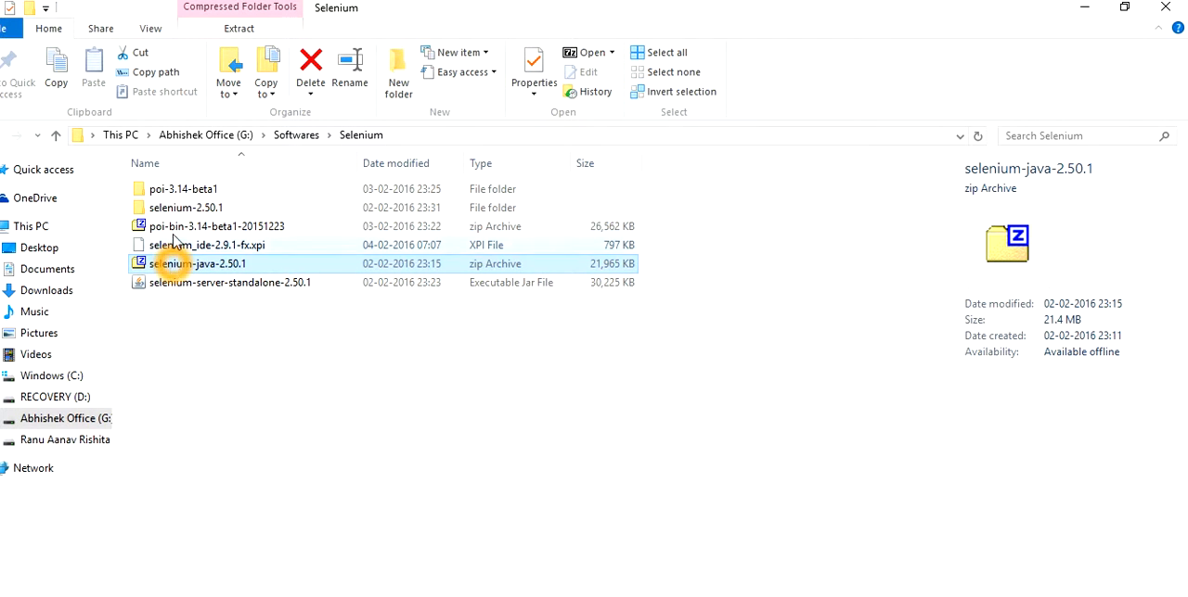
{"action": "double_click", "coordinate": [181, 208]}
{"action": "left_click", "coordinate": [203, 309]}
{"action": "left_click", "coordinate": [202, 310]}
{"action": "left_click", "coordinate": [214, 384]}
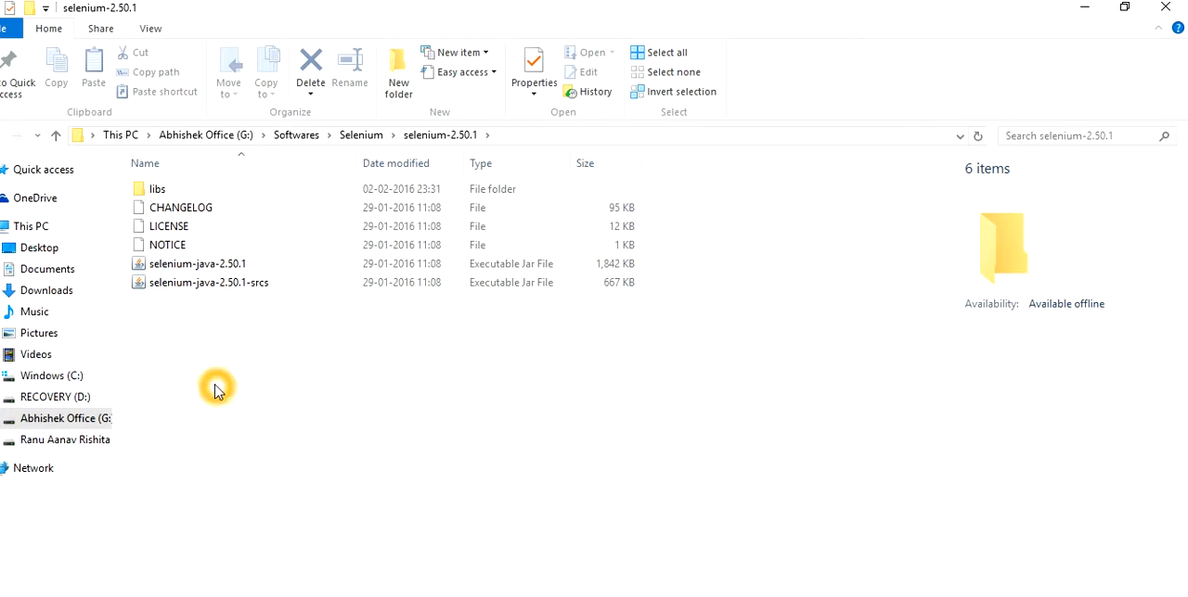
Return to the parent Selenium folder in File Explorer and select the selenium-java-2.50.1 zip archive
{"action": "key", "text": "alt+Tab"}
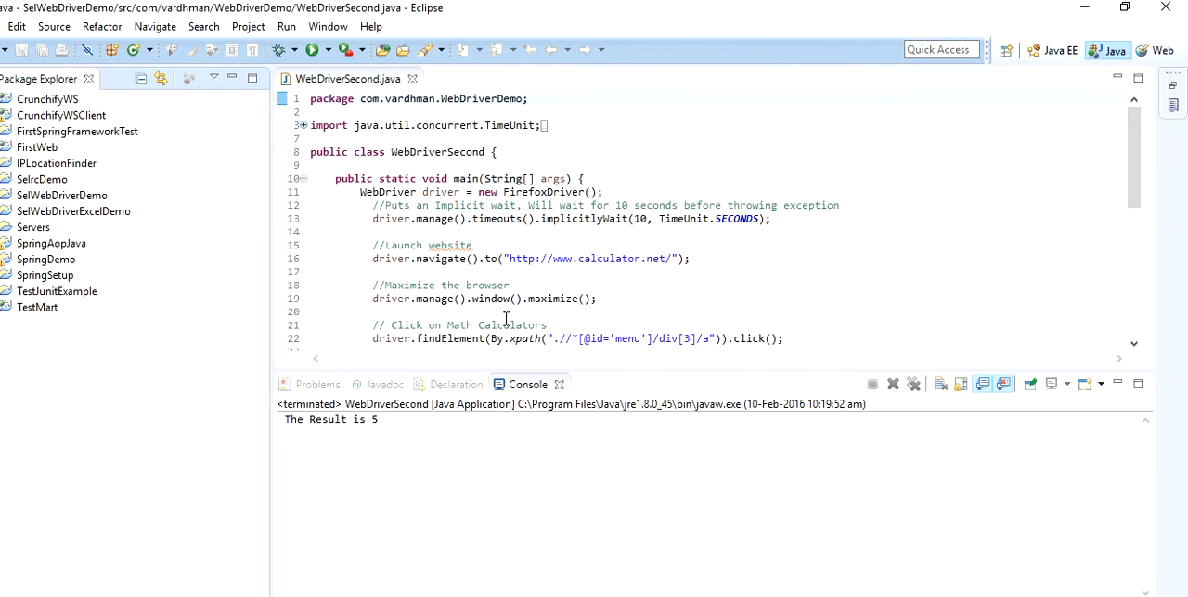
{"action": "key", "text": "alt+Tab"}
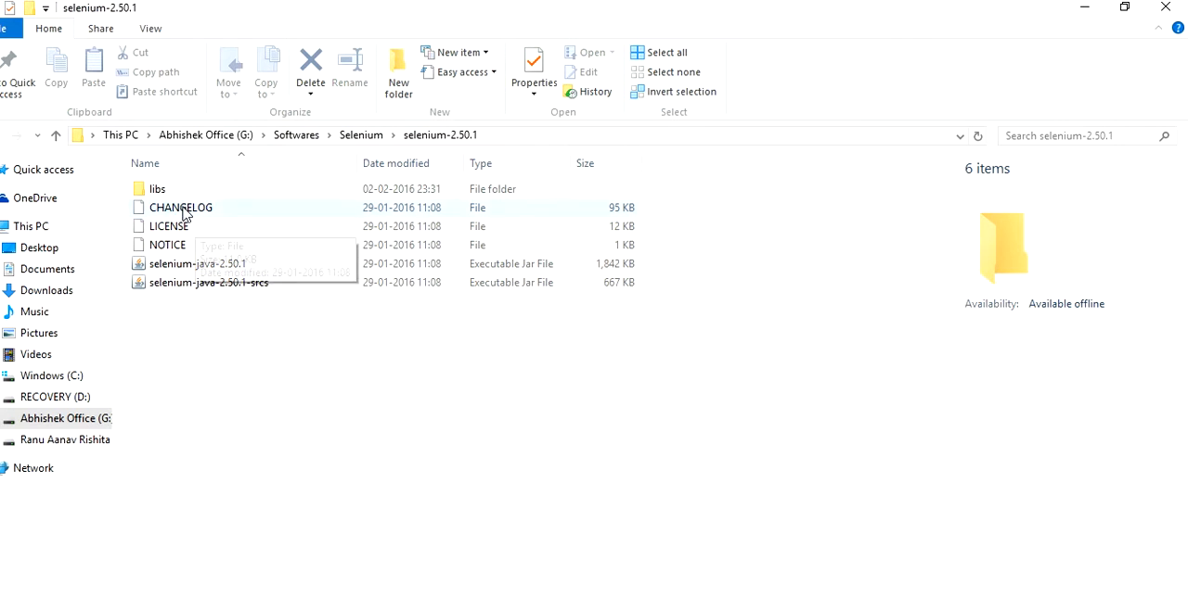
{"action": "left_click", "coordinate": [361, 134]}
{"action": "left_click", "coordinate": [173, 282]}
{"action": "left_click", "coordinate": [175, 268]}
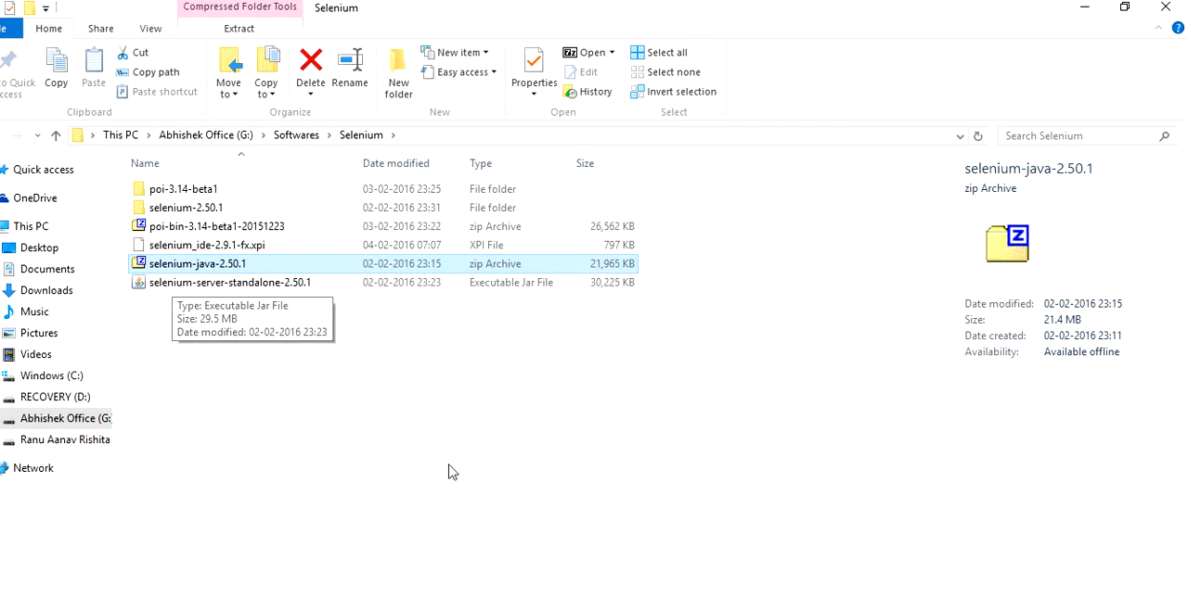
Switch to Eclipse and create a Java project named SeleniumDemo with the default settings
{"action": "left_click", "coordinate": [538, 596]}
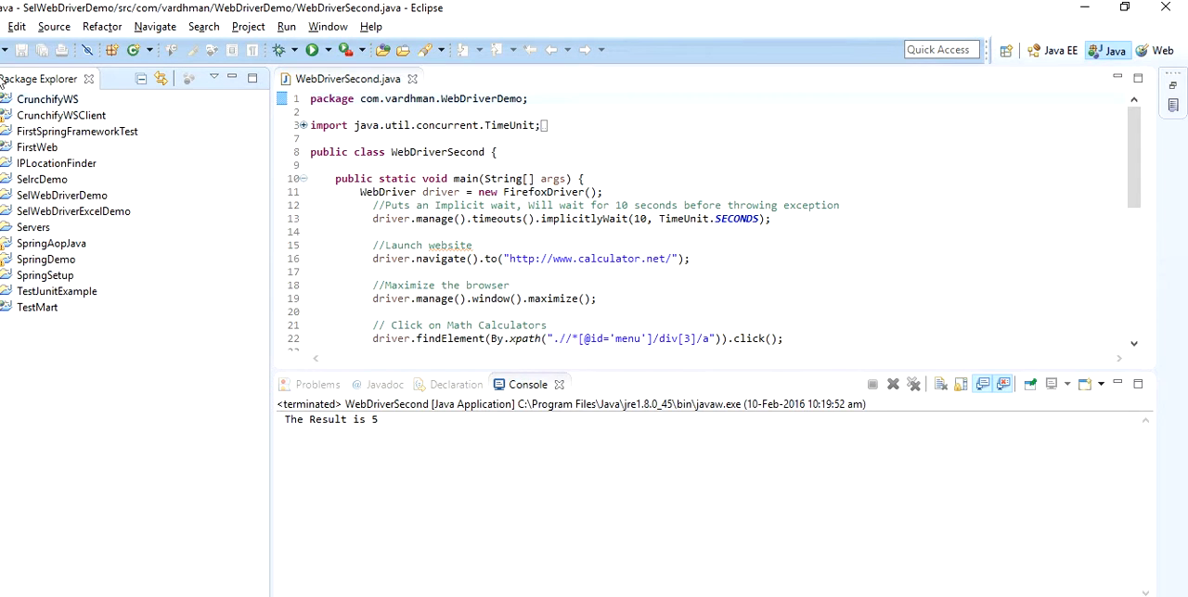
{"action": "left_click", "coordinate": [1, 27]}
{"action": "left_click", "coordinate": [29, 50]}
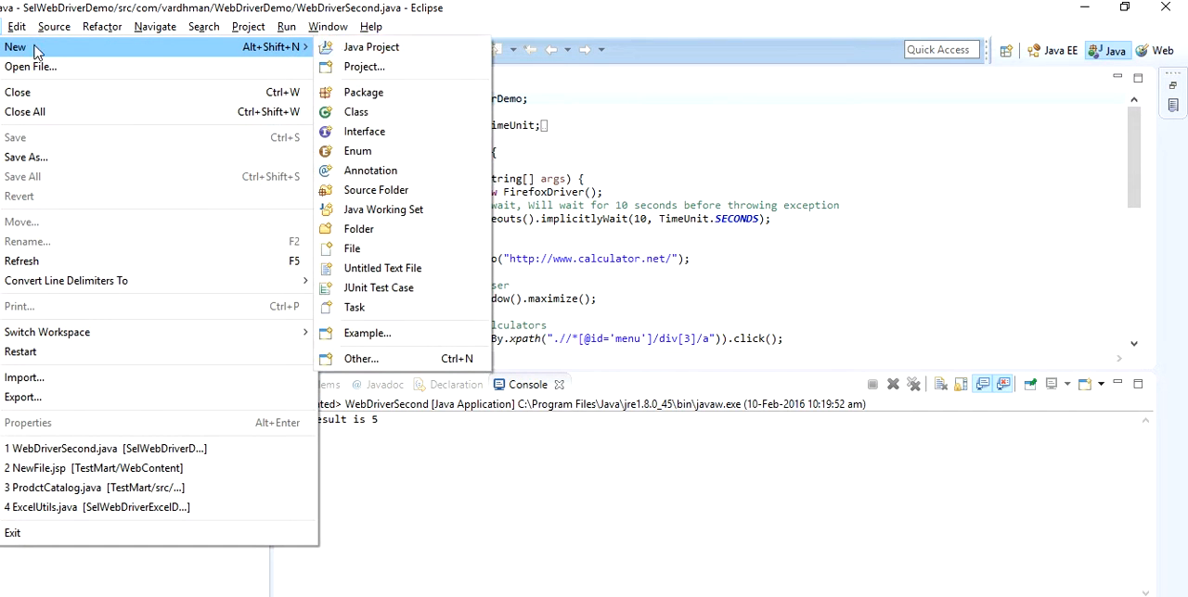
{"action": "left_click", "coordinate": [355, 53]}
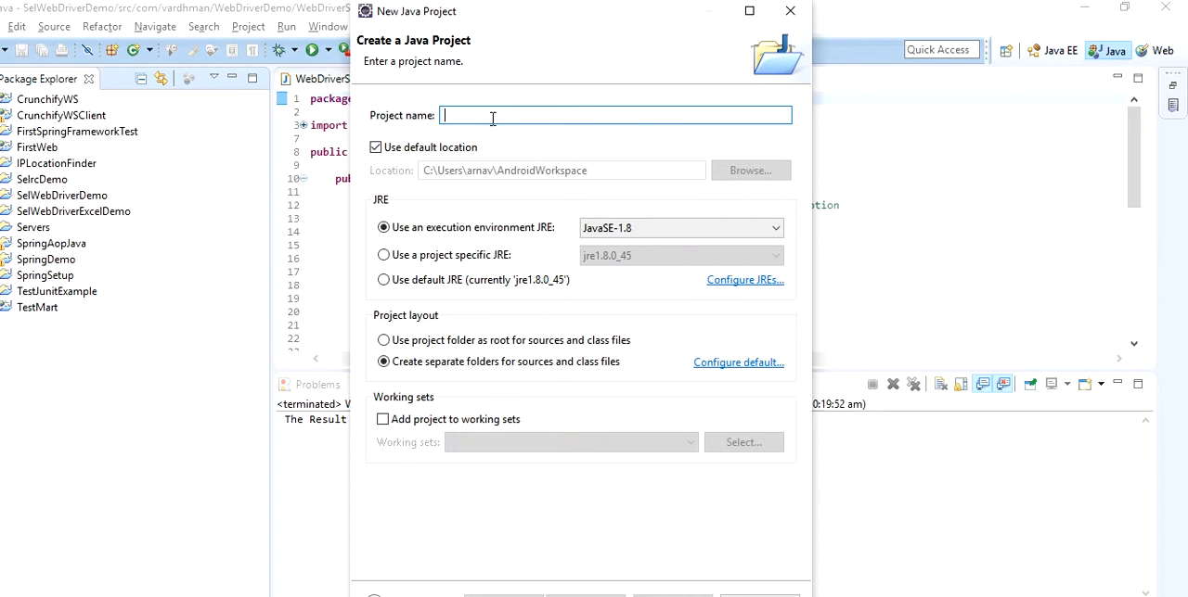
{"action": "left_click", "coordinate": [490, 117]}
{"action": "type", "text": "Sele"}
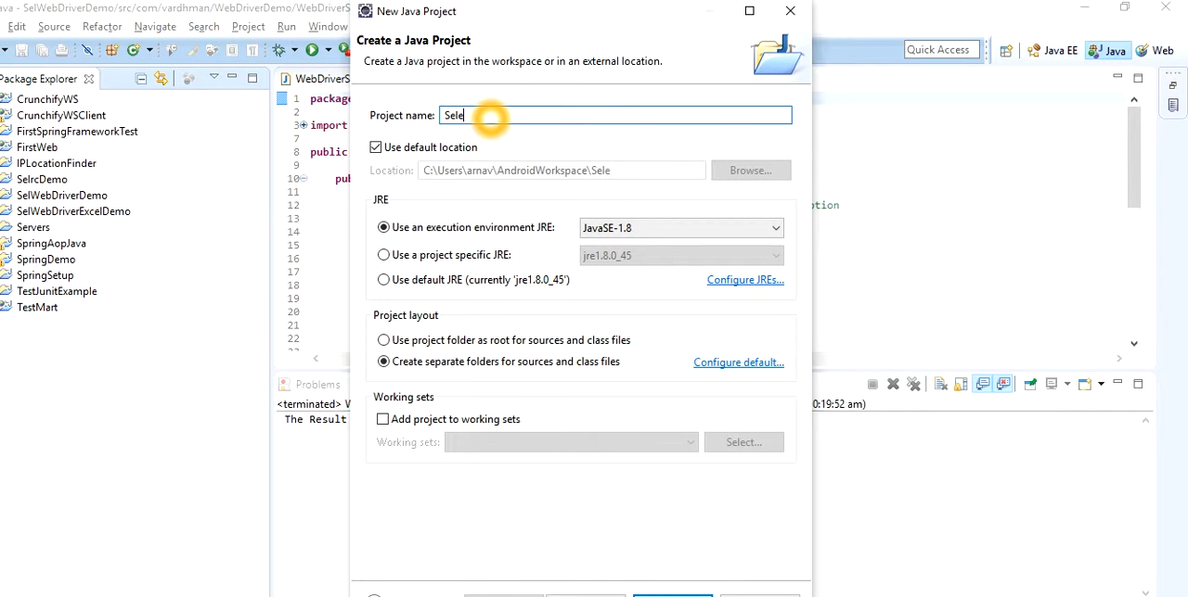
{"action": "type", "text": "nium"}
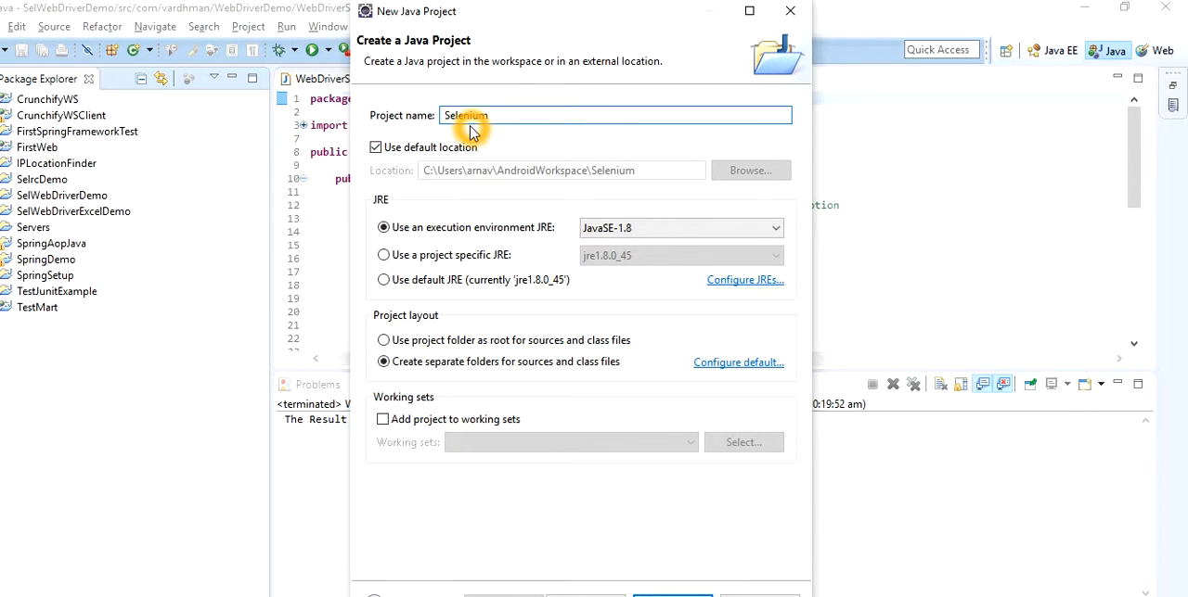
{"action": "type", "text": "Demo"}
{"action": "left_click", "coordinate": [673, 595]}
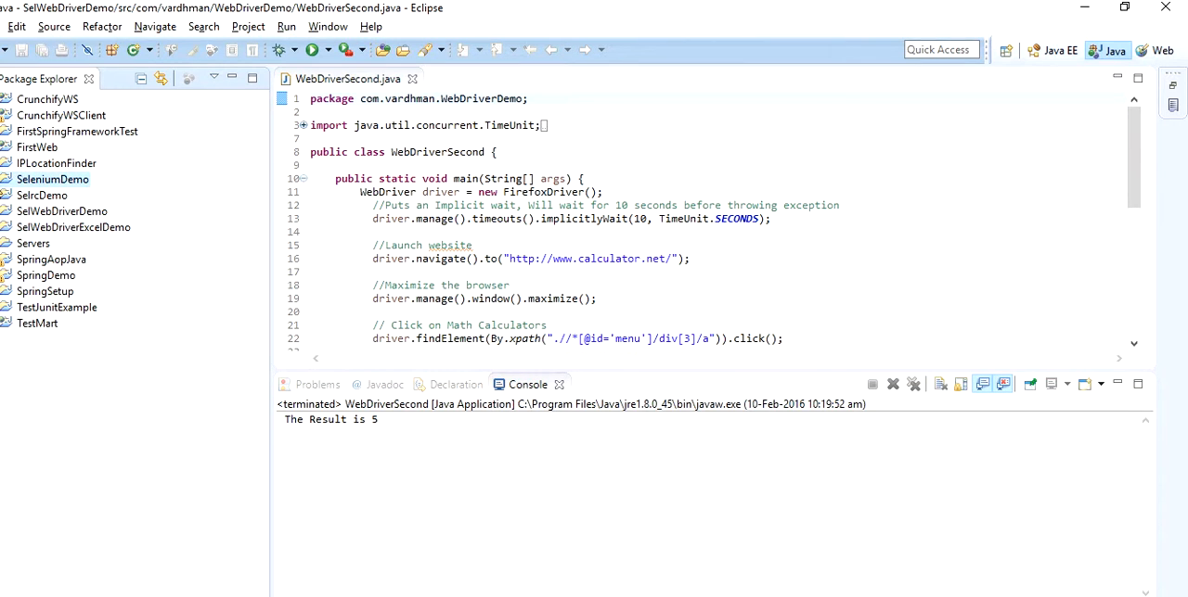
Expand the SeleniumDemo project to view its source folder and JRE System Library
{"action": "left_click", "coordinate": [28, 194]}
{"action": "left_click", "coordinate": [33, 181]}
{"action": "left_click", "coordinate": [44, 182]}
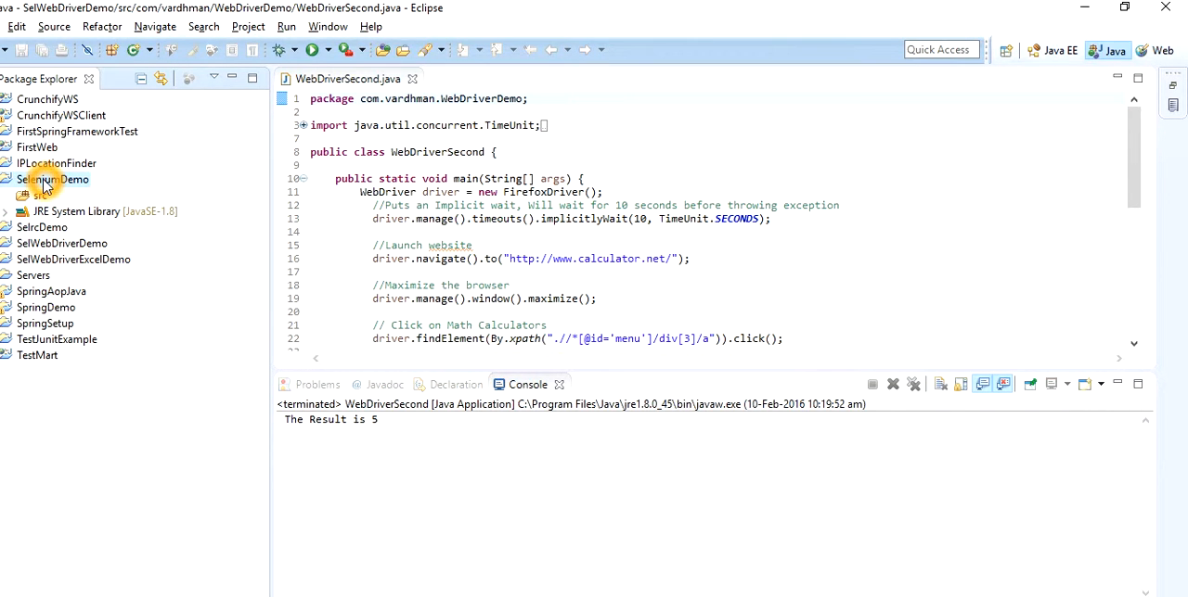
{"action": "left_click", "coordinate": [169, 393]}
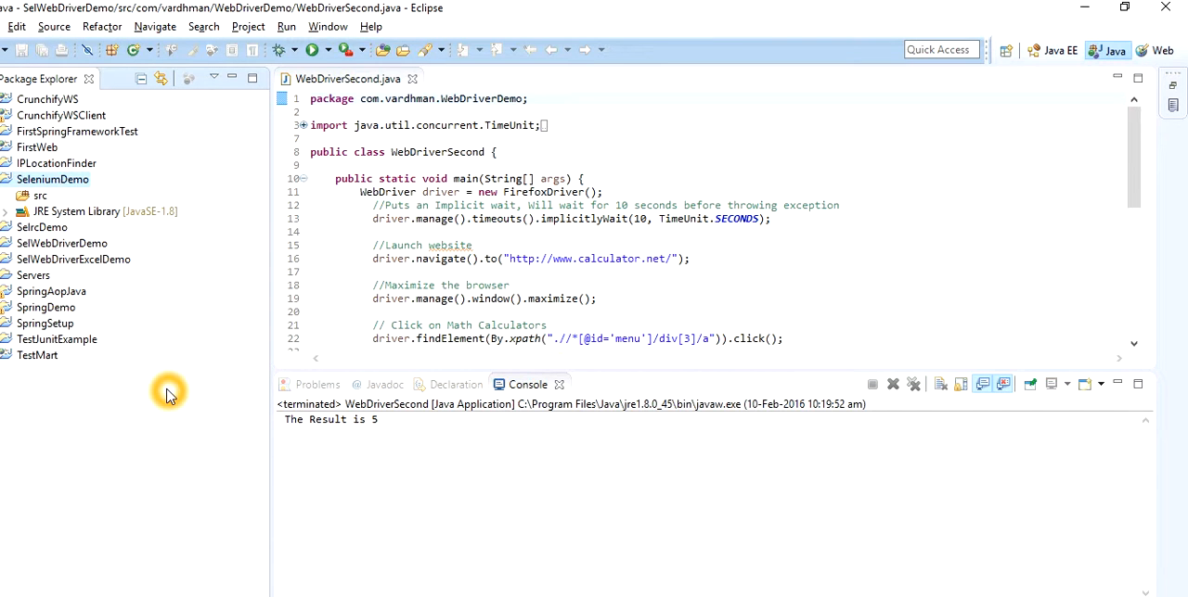
Open the Java Build Path configuration of the SeleniumDemo project and show its libraries
{"action": "left_click", "coordinate": [141, 372]}
{"action": "left_click", "coordinate": [31, 184]}
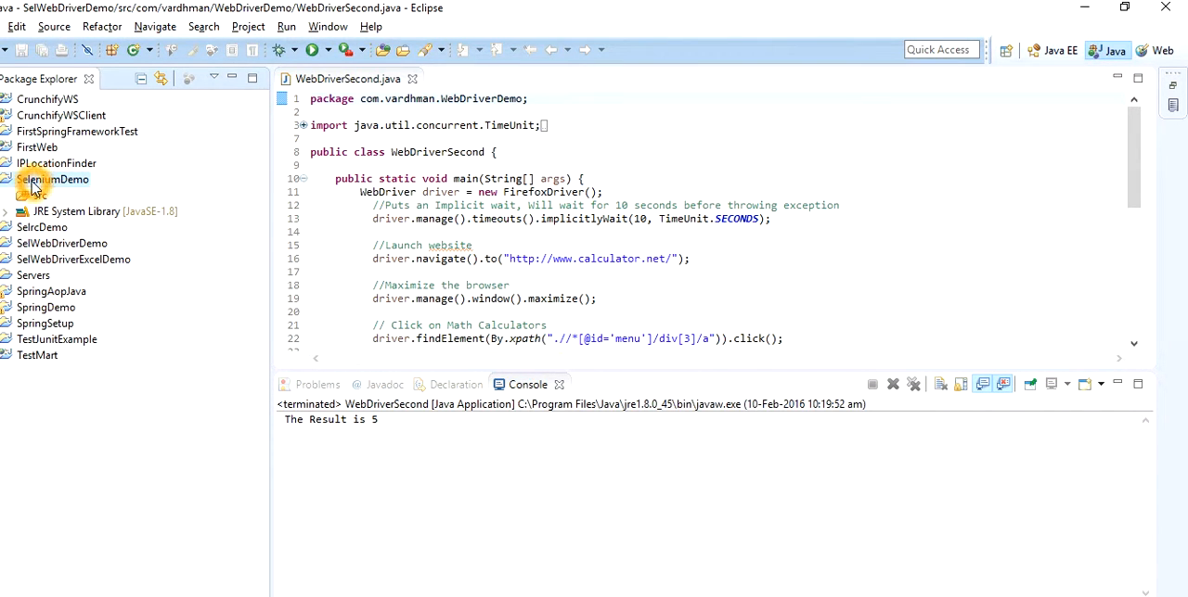
{"action": "right_click", "coordinate": [31, 184]}
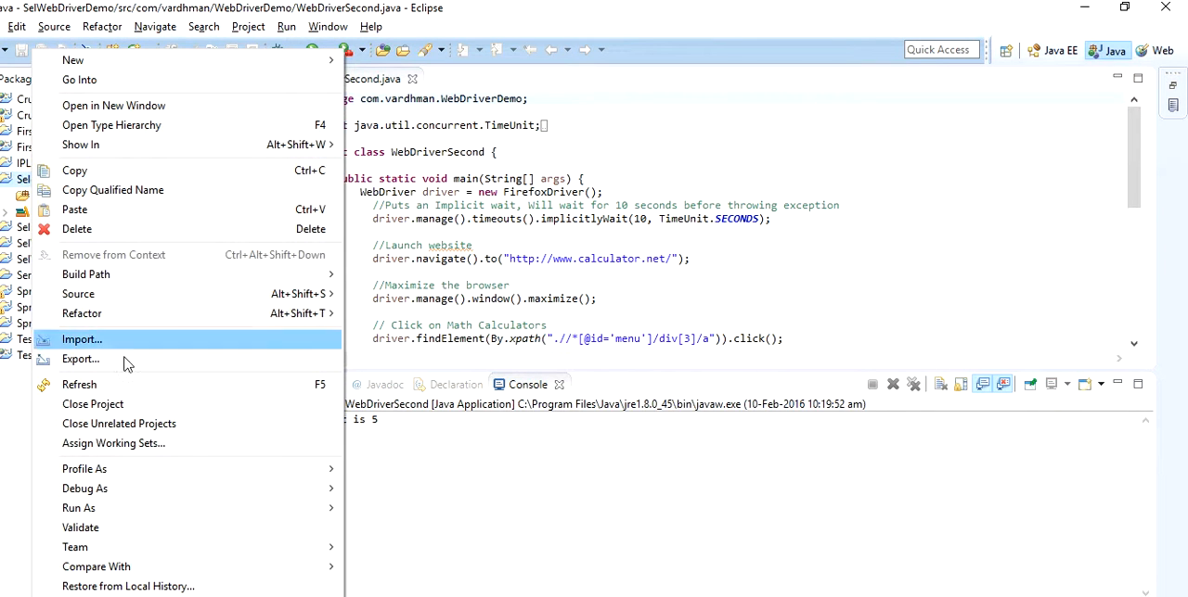
{"action": "left_click", "coordinate": [151, 283]}
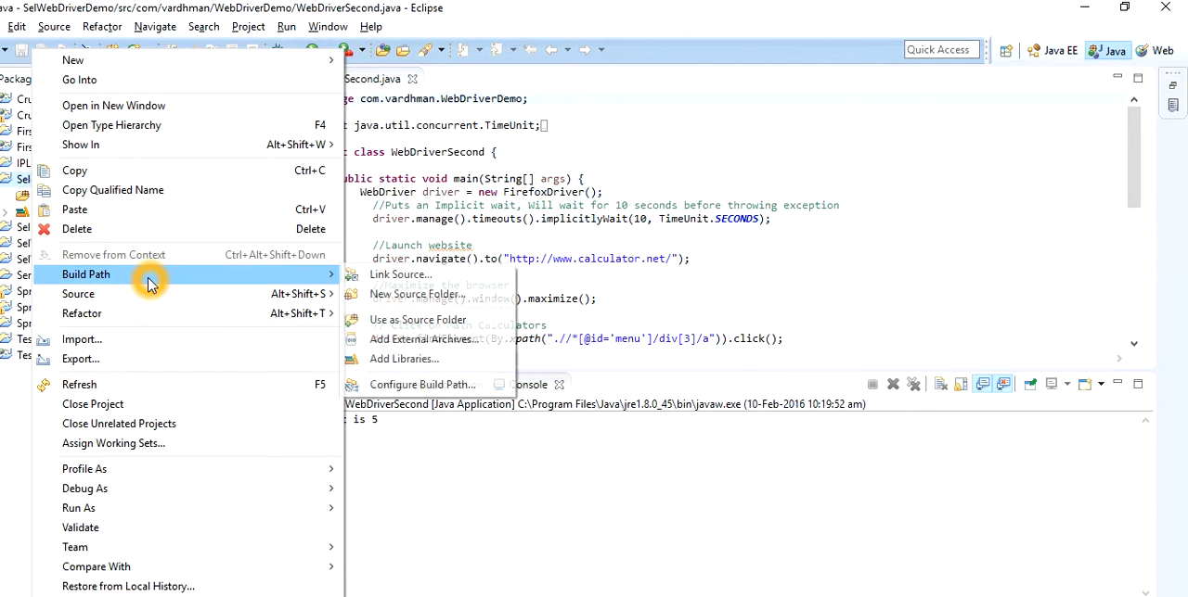
{"action": "left_click", "coordinate": [421, 389]}
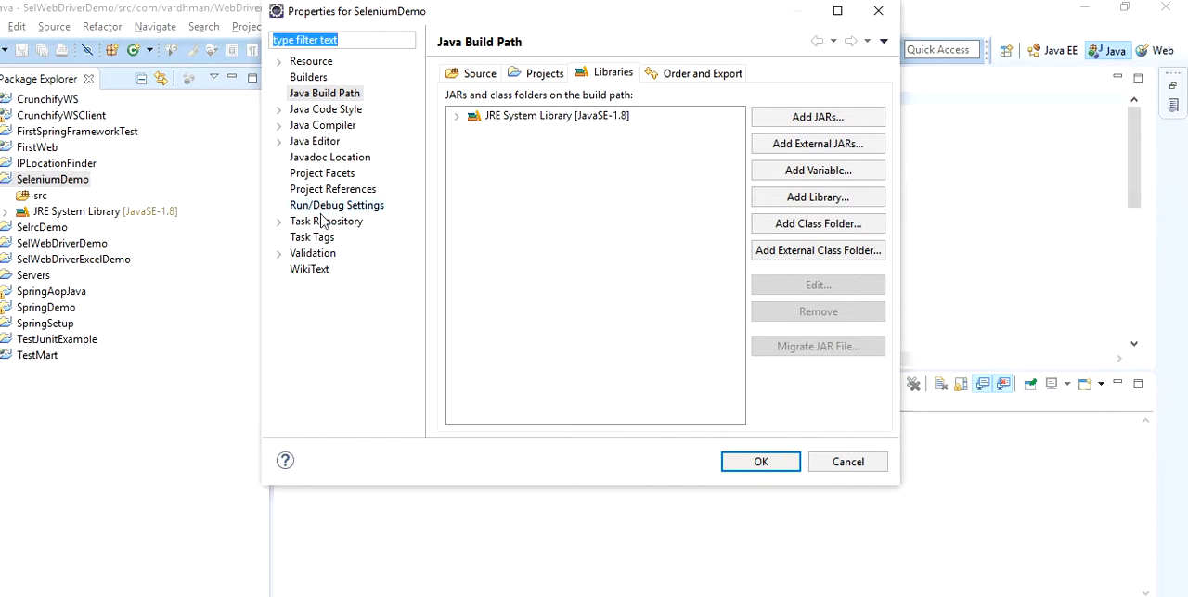
{"action": "left_click", "coordinate": [312, 92]}
{"action": "left_click", "coordinate": [609, 78]}
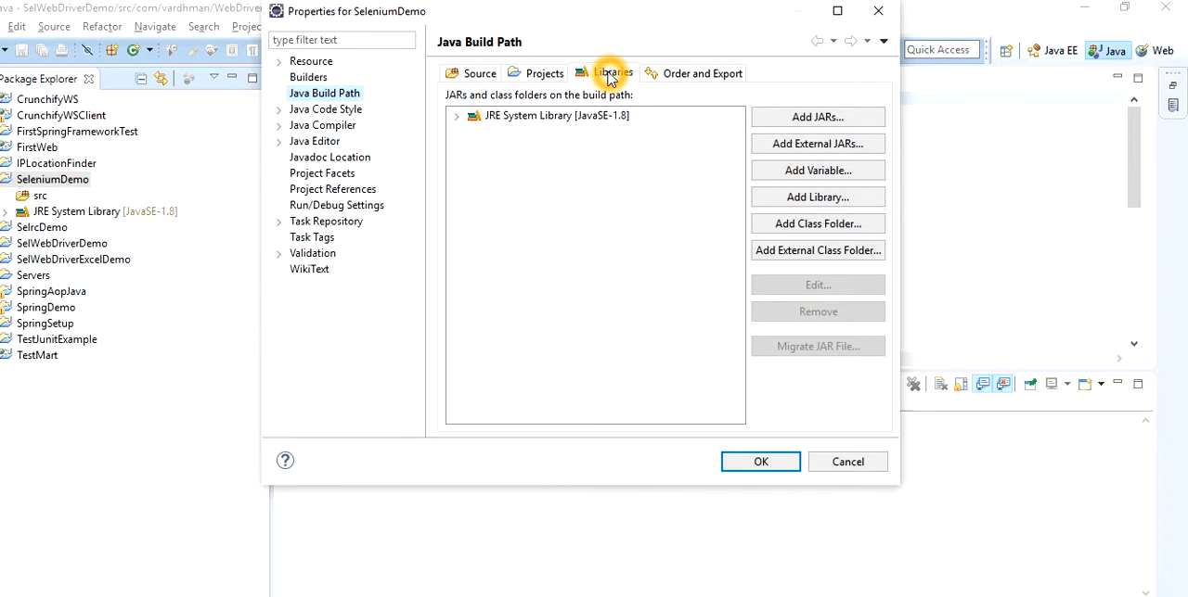
Start adding a user library to the SeleniumDemo build path and define a new user library named SeleniumServer
{"action": "left_click", "coordinate": [809, 197]}
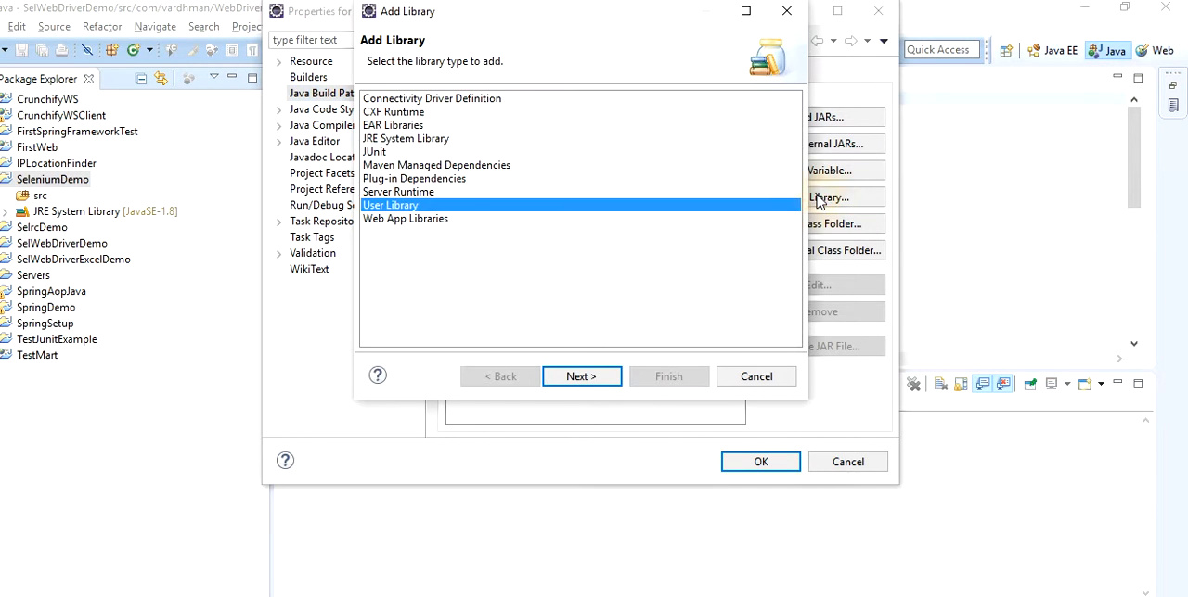
{"action": "left_click", "coordinate": [593, 377]}
{"action": "left_click", "coordinate": [752, 120]}
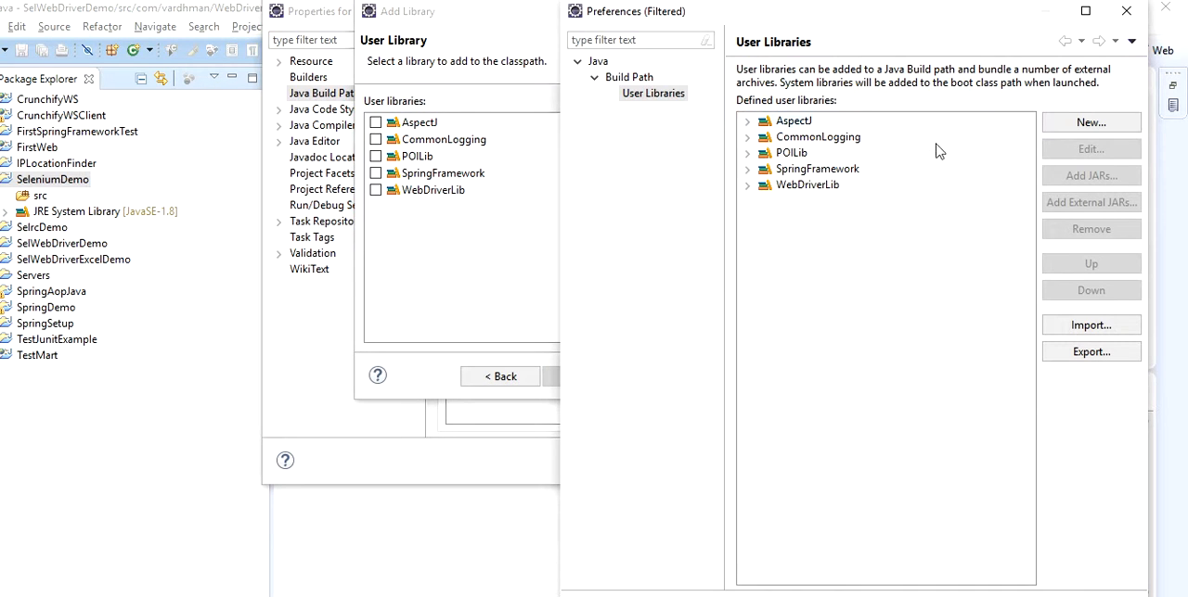
{"action": "left_click", "coordinate": [1091, 123]}
{"action": "left_click", "coordinate": [814, 271]}
{"action": "type", "text": "SeleniumServ"}
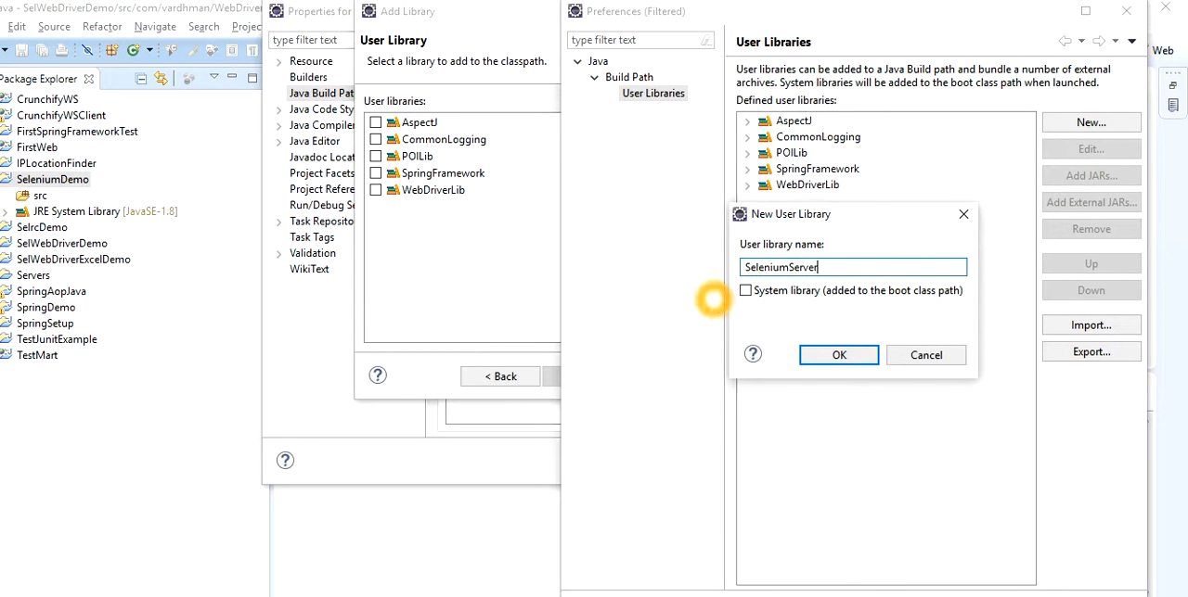
{"action": "type", "text": "er"}
{"action": "left_click", "coordinate": [828, 358]}
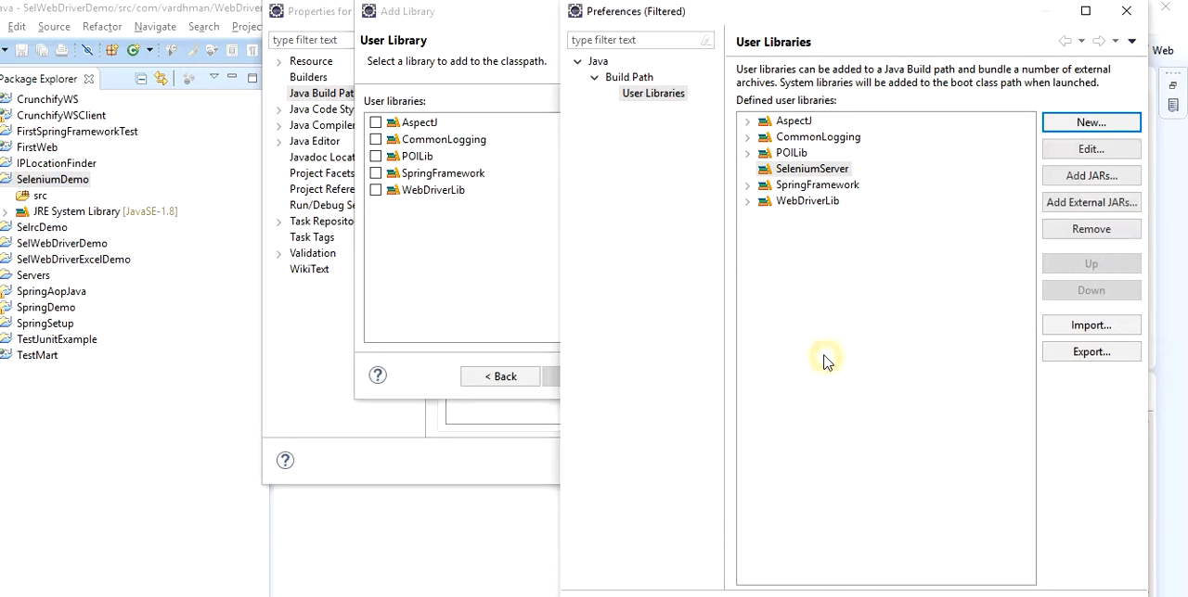
Add the external jar selenium-server-standalone-2.50.1 from the Selenium folder to the SeleniumServer library
{"action": "left_click", "coordinate": [1074, 203]}
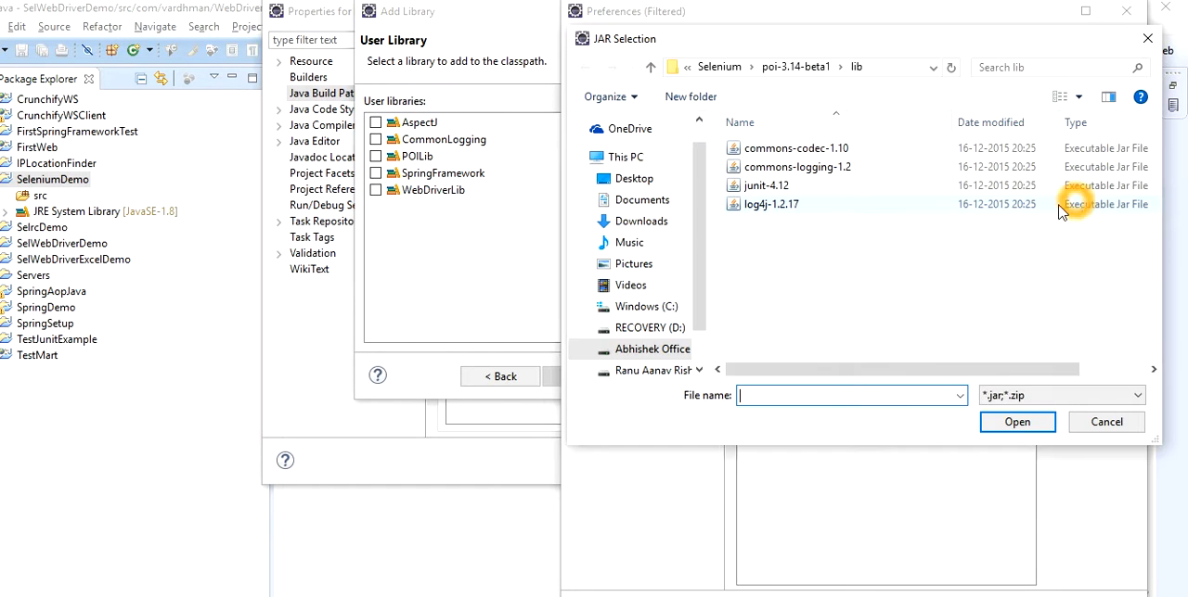
{"action": "left_click", "coordinate": [719, 66]}
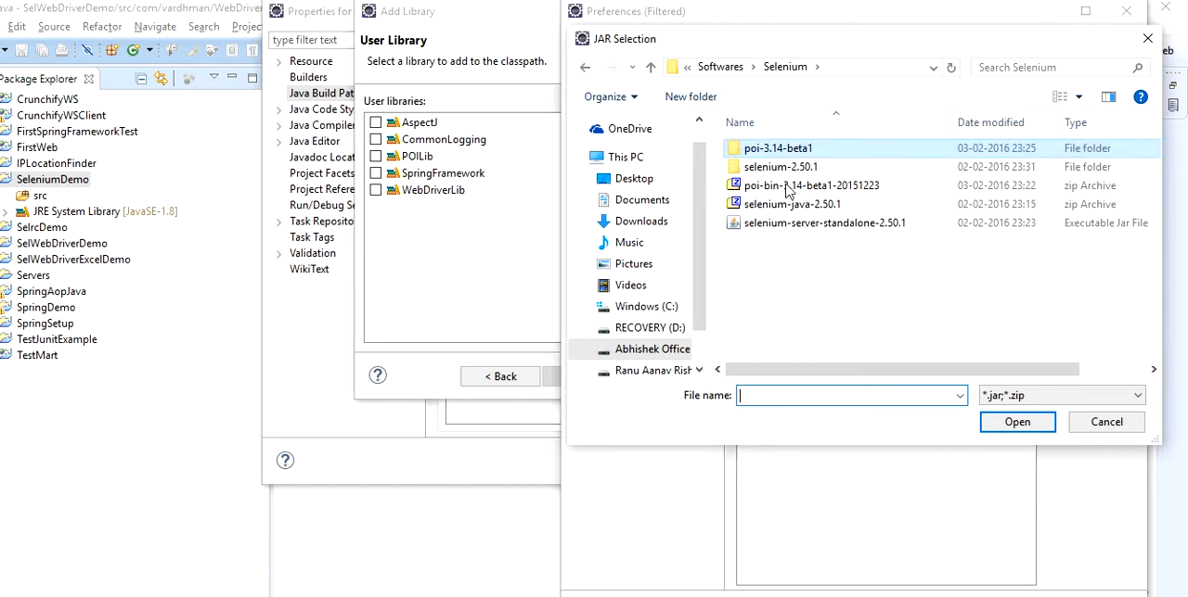
{"action": "left_click", "coordinate": [796, 222]}
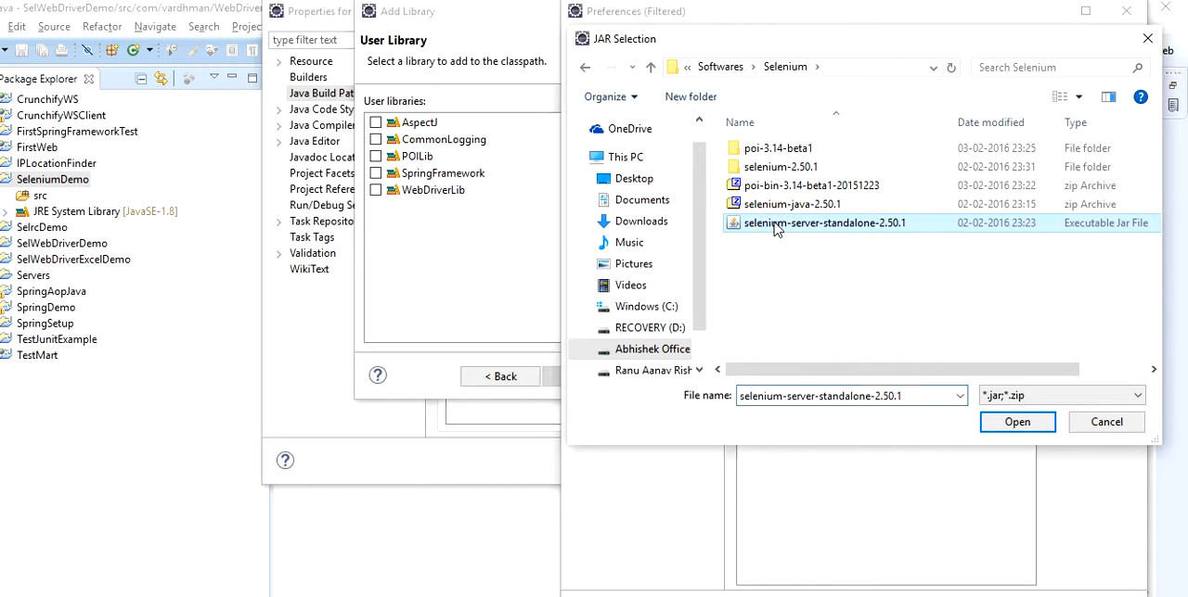
{"action": "left_click", "coordinate": [1014, 423]}
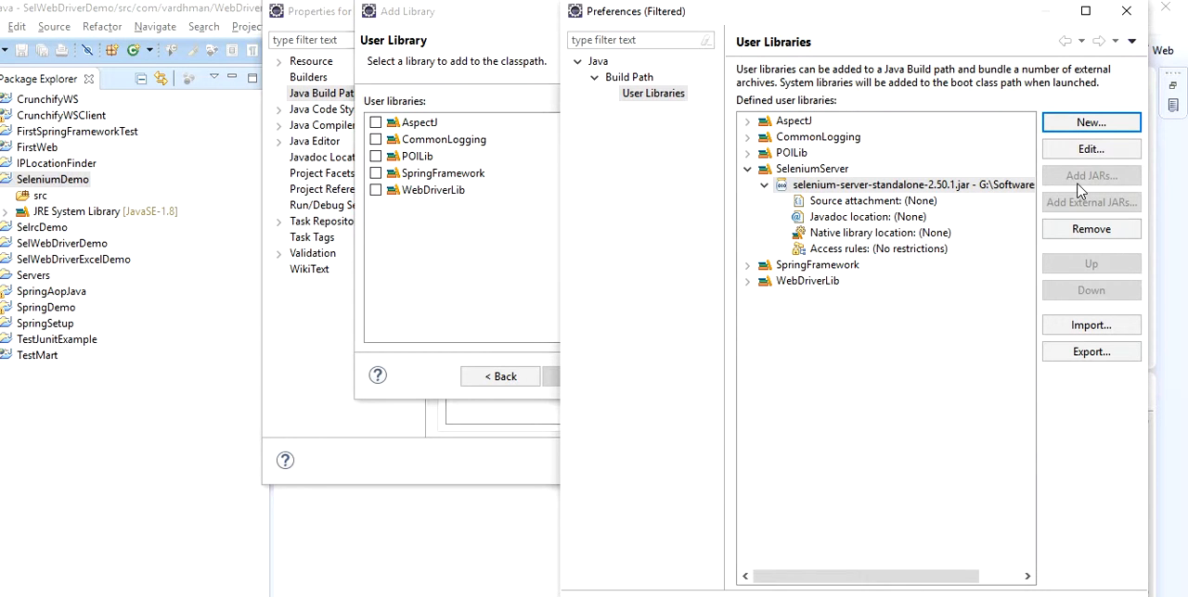
Define another user library named SeleniumClientJava
{"action": "left_click", "coordinate": [1067, 125]}
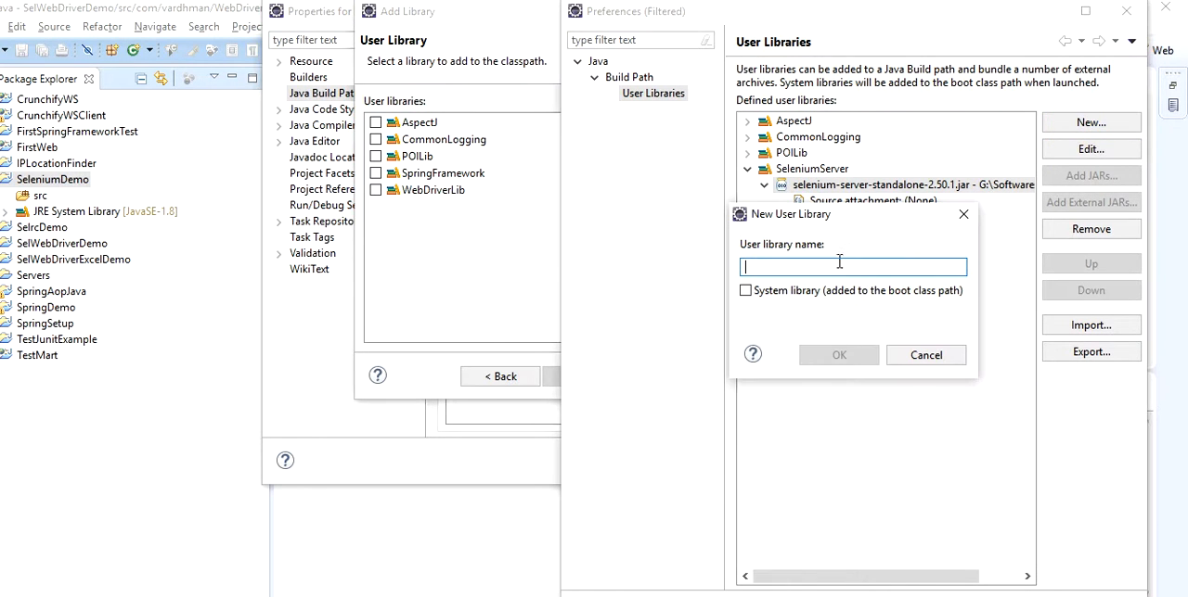
{"action": "type", "text": "SeleniumClient"}
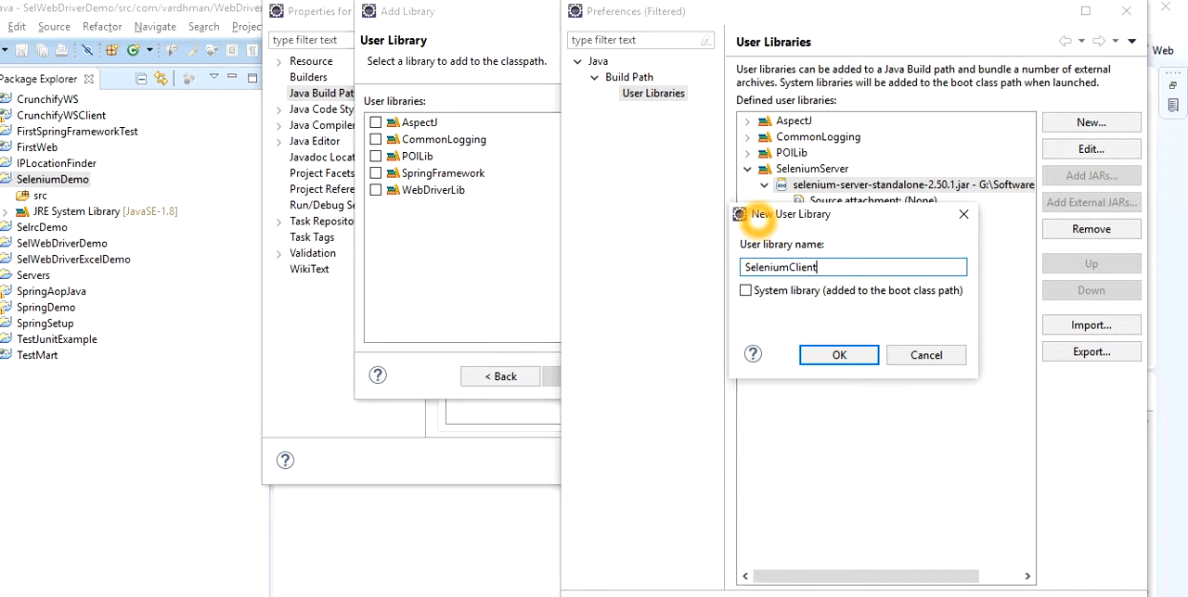
{"action": "type", "text": "Java"}
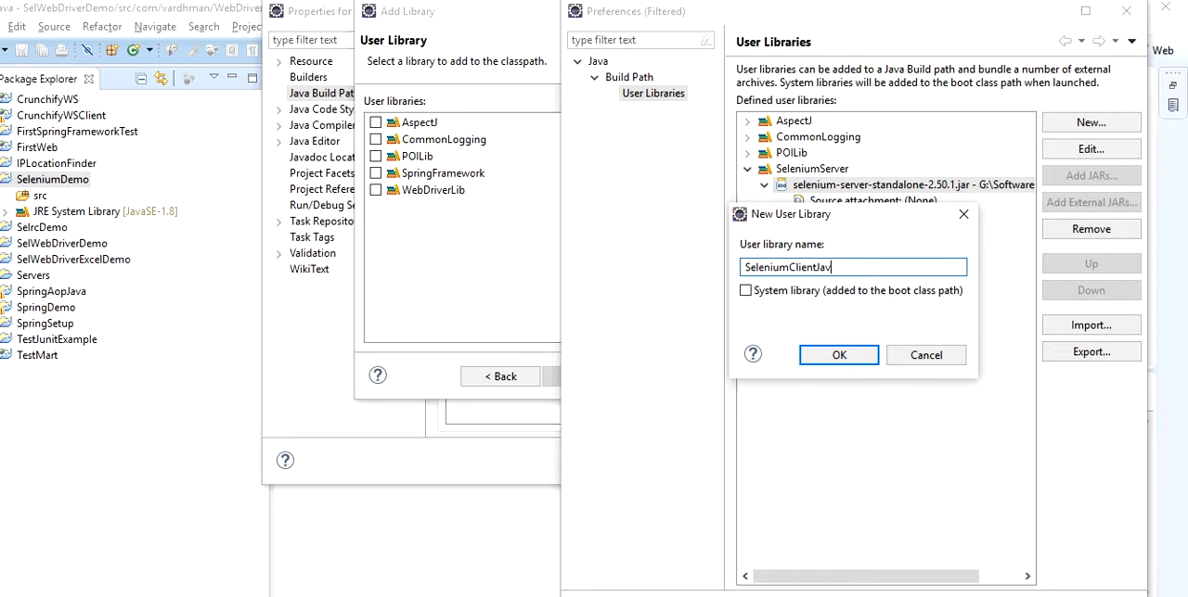
{"action": "left_click", "coordinate": [838, 358]}
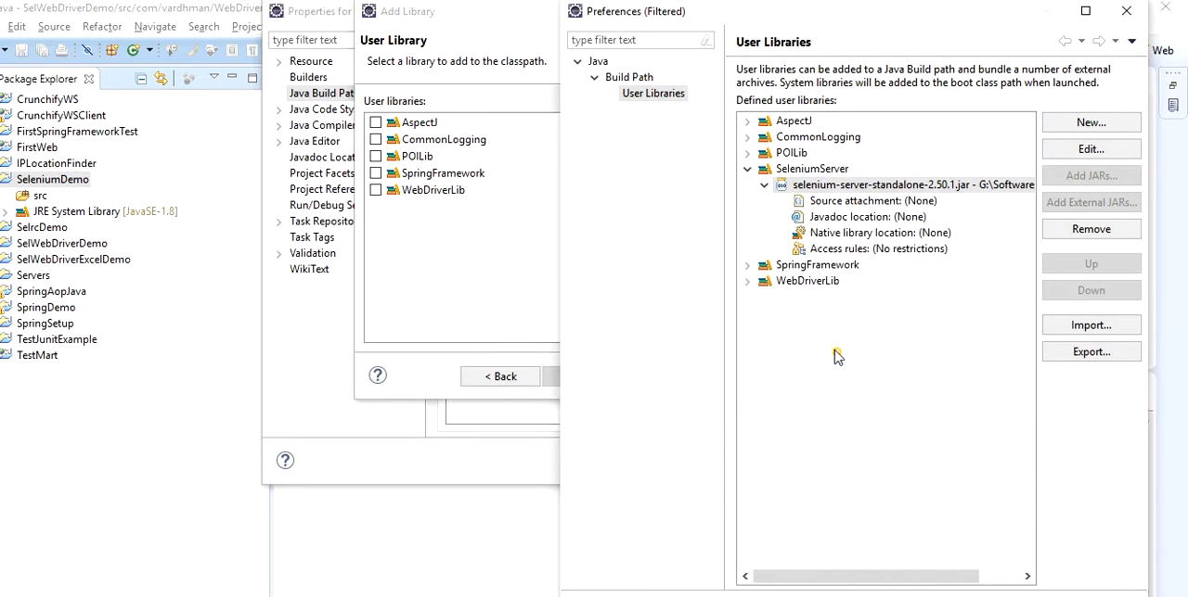
{"action": "left_click", "coordinate": [751, 176]}
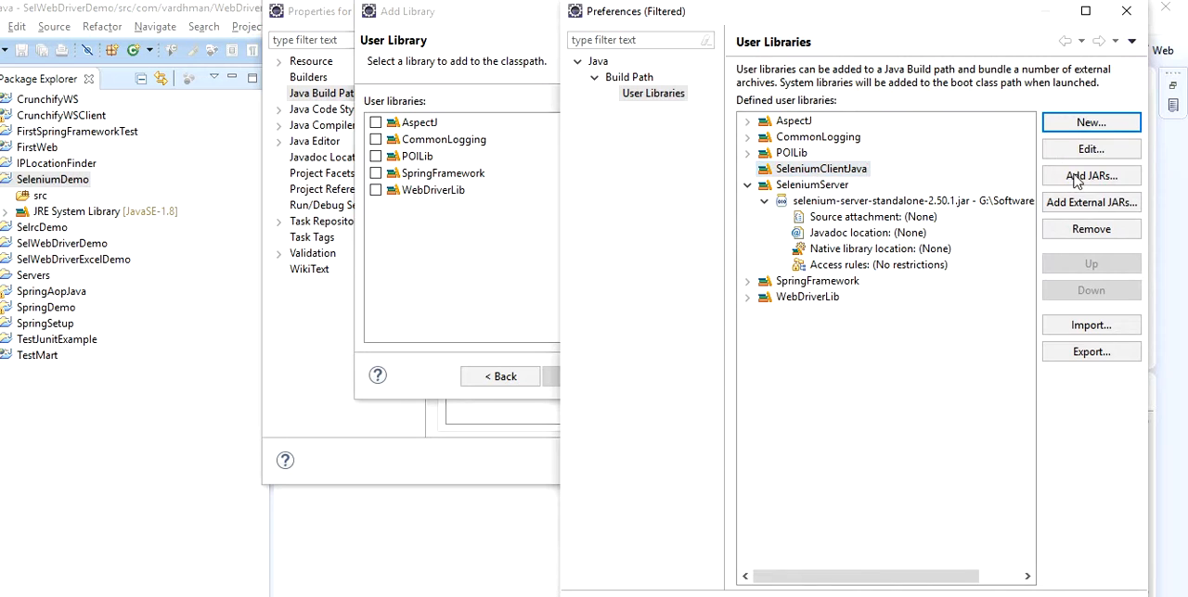
Add the external jars selenium-java-2.50.1 and selenium-java-2.50.1-srcs from the selenium-2.50.1 folder to the SeleniumClientJava library
{"action": "left_click", "coordinate": [1065, 202]}
{"action": "left_click", "coordinate": [782, 171]}
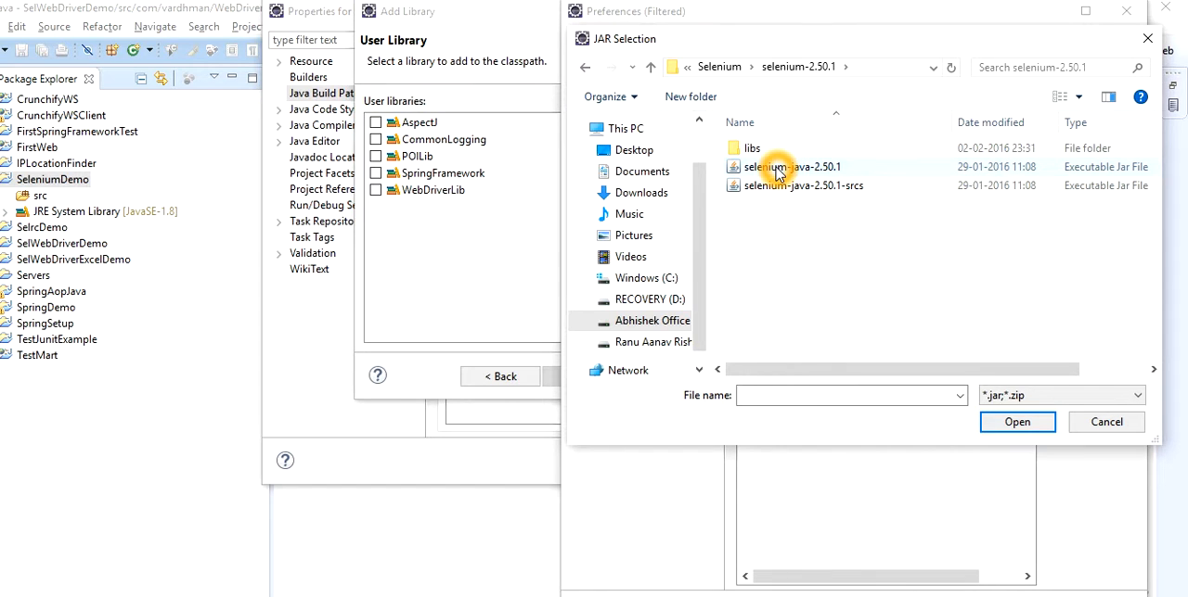
{"action": "left_click", "coordinate": [780, 171]}
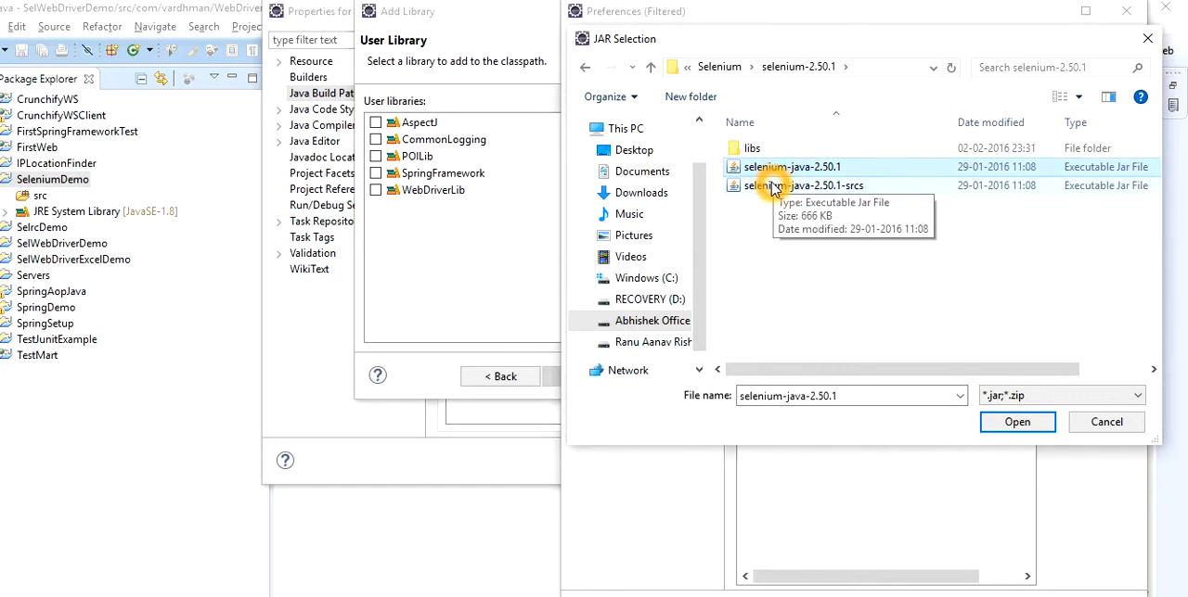
{"action": "left_click", "coordinate": [772, 189], "text": "ctrl"}
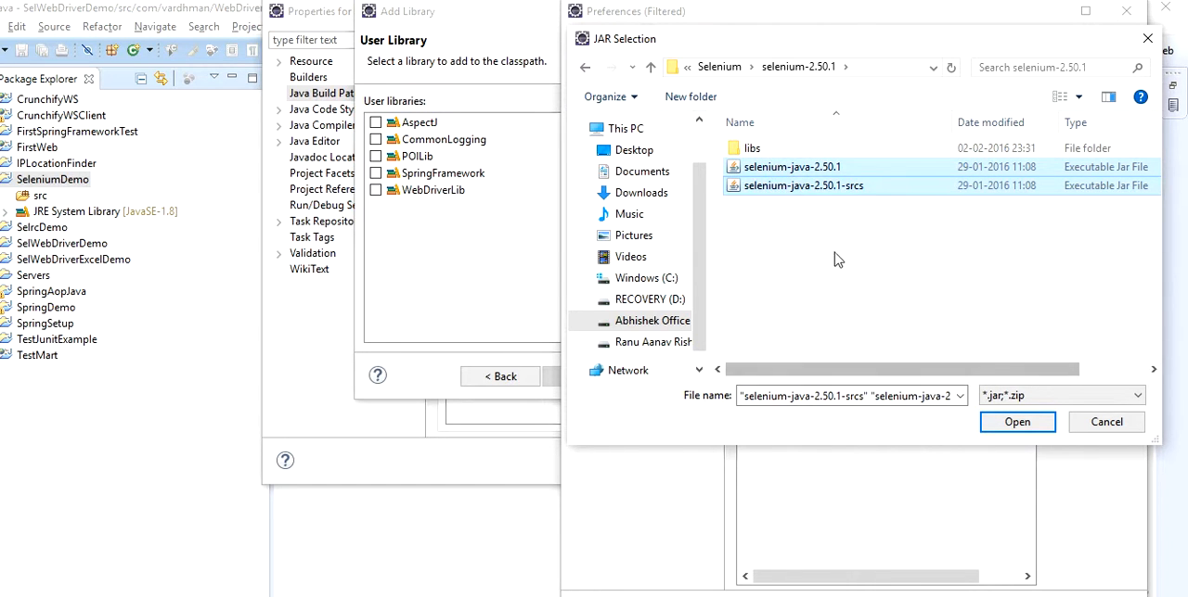
{"action": "left_click", "coordinate": [1013, 423]}
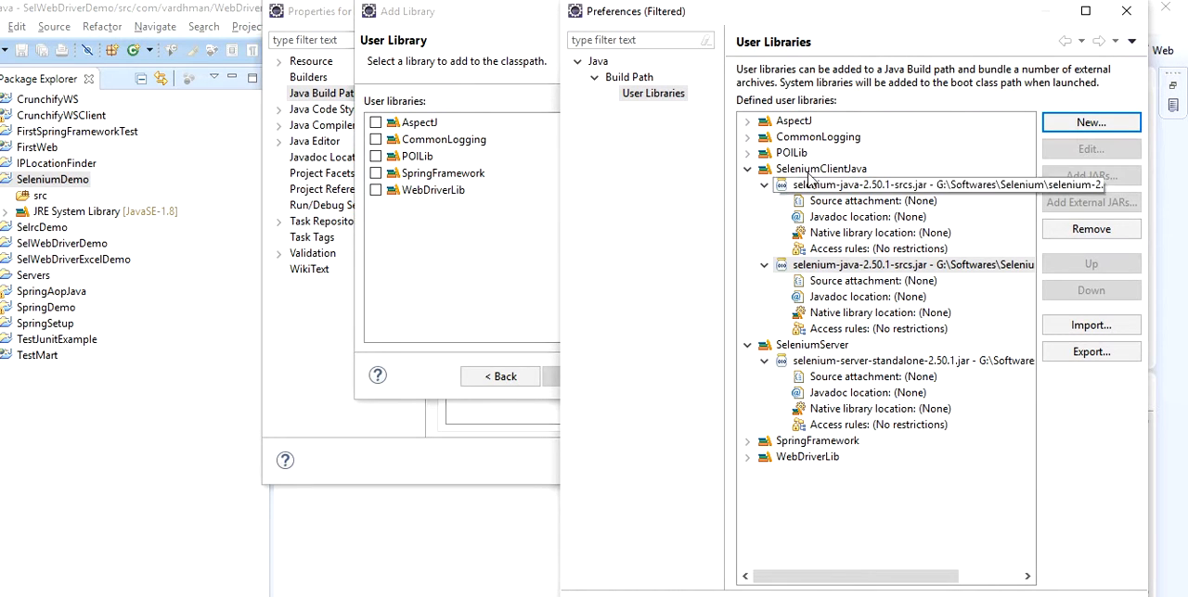
Add all the jars in the selenium-2.50.1 libs folder to the SeleniumClientJava library
{"action": "left_click", "coordinate": [807, 171]}
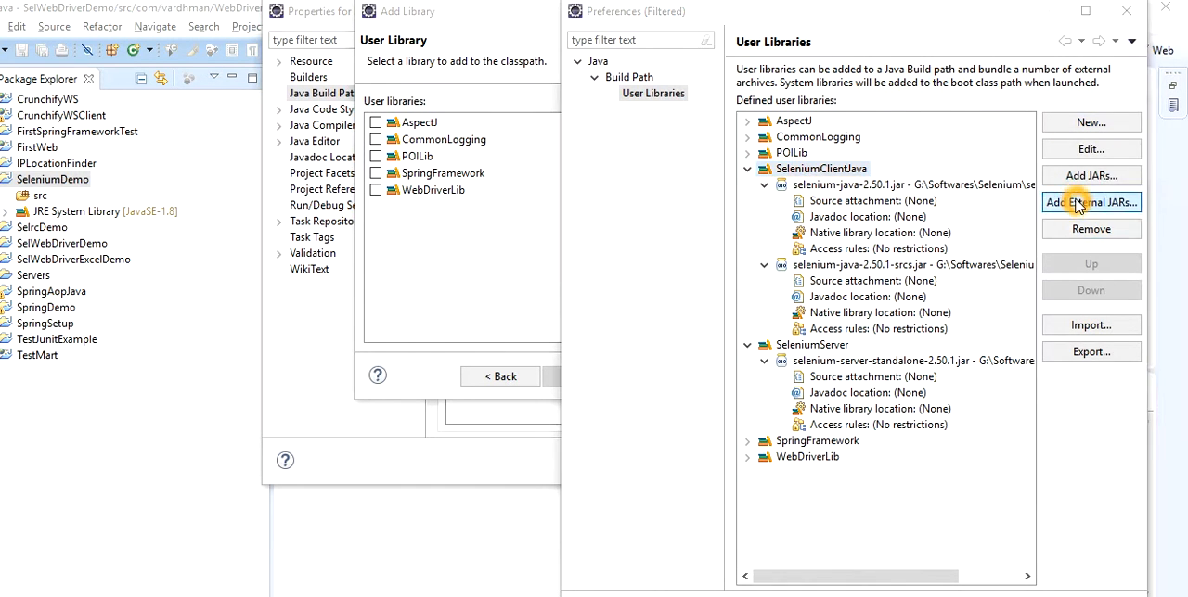
{"action": "left_click", "coordinate": [1067, 203]}
{"action": "double_click", "coordinate": [753, 150]}
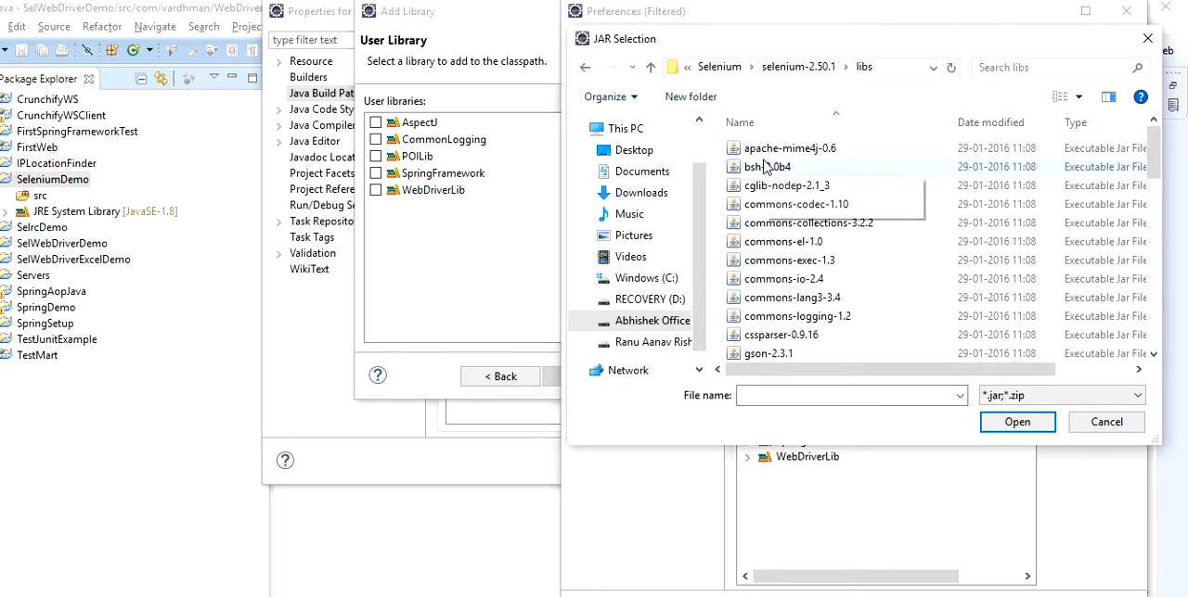
{"action": "key", "text": "ctrl+a"}
{"action": "left_click", "coordinate": [1015, 423]}
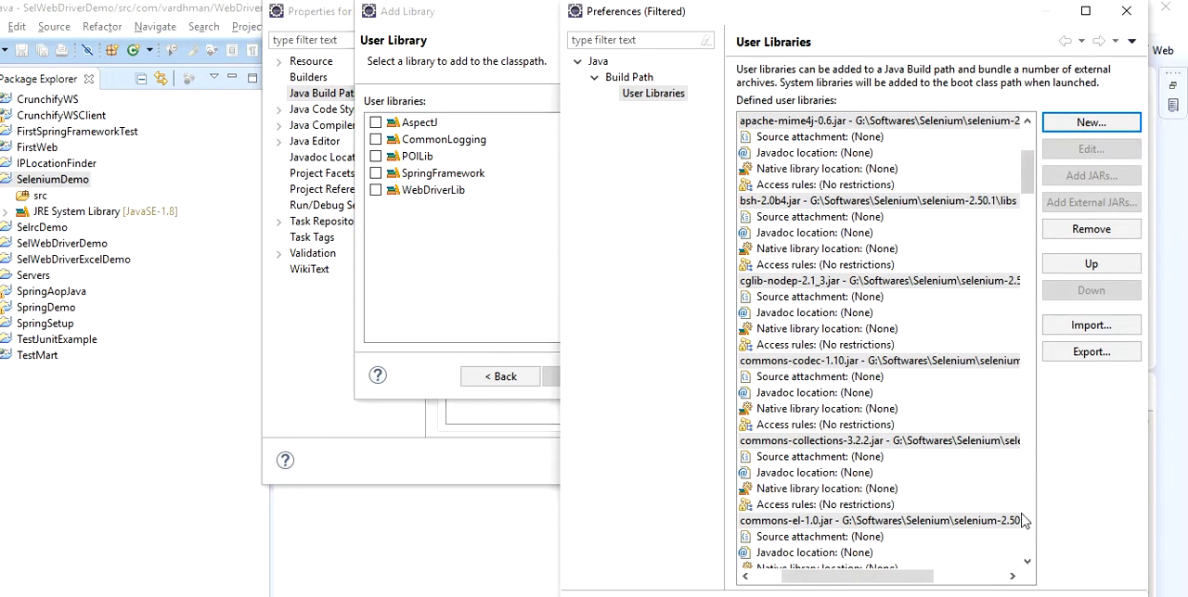
Save the user library definitions and add SeleniumClientJava and SeleniumServer to the SeleniumDemo build path
{"action": "left_click_drag", "start_coordinate": [749, 15], "coordinate": [568, 3]}
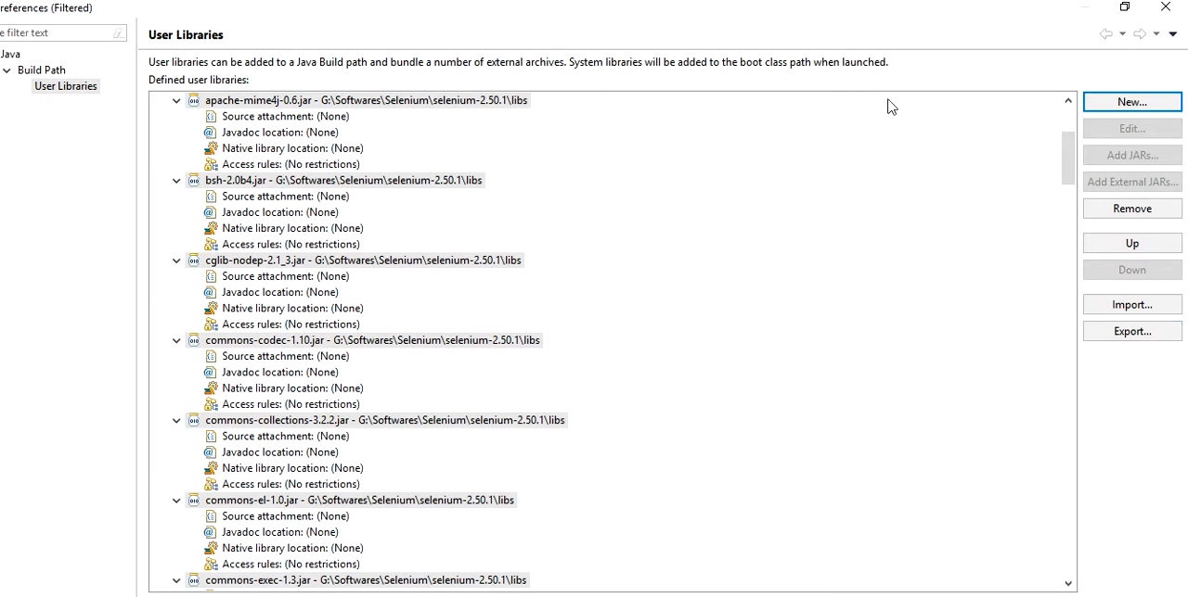
{"action": "double_click", "coordinate": [805, 10]}
{"action": "left_click_drag", "start_coordinate": [724, 17], "coordinate": [603, 2]}
{"action": "left_click", "coordinate": [897, 524]}
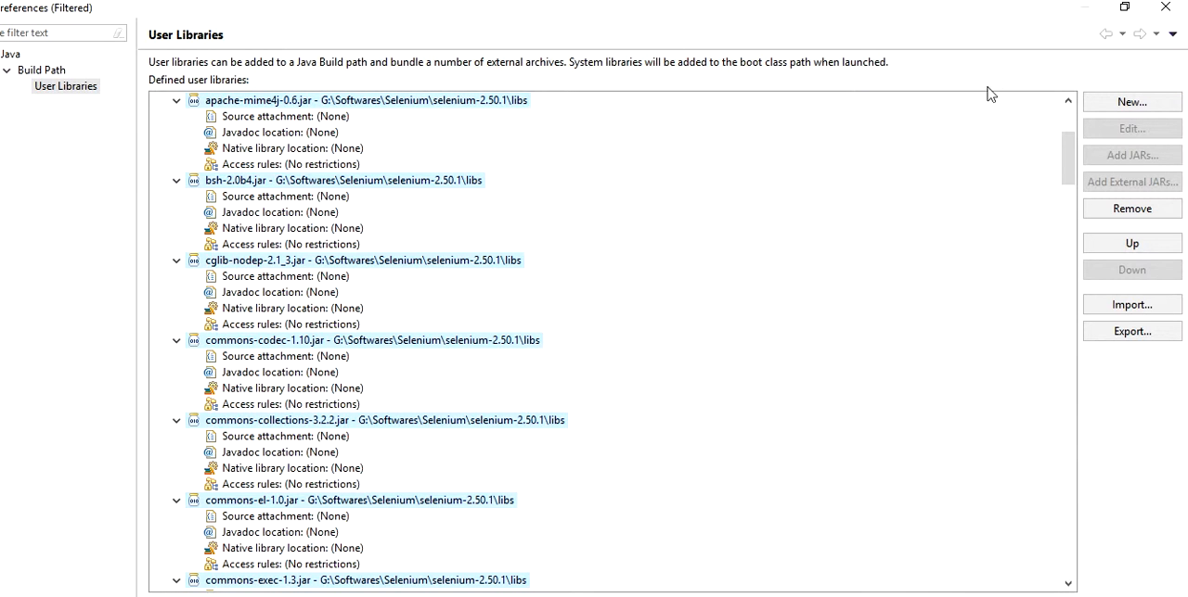
{"action": "double_click", "coordinate": [835, 11]}
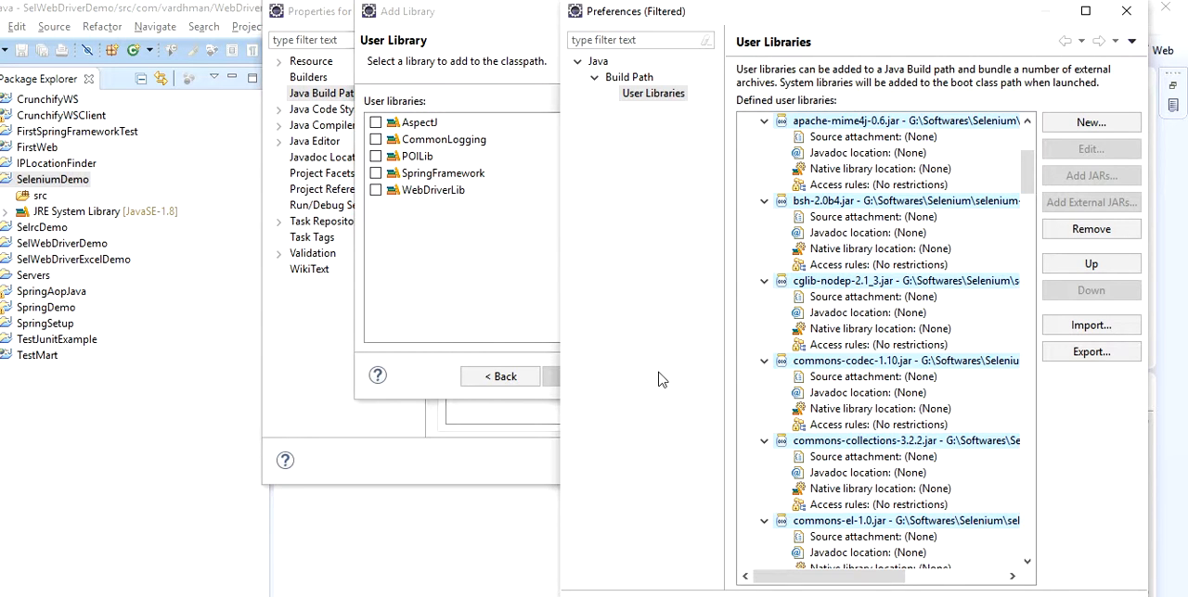
{"action": "left_click_drag", "start_coordinate": [737, 15], "coordinate": [441, 6]}
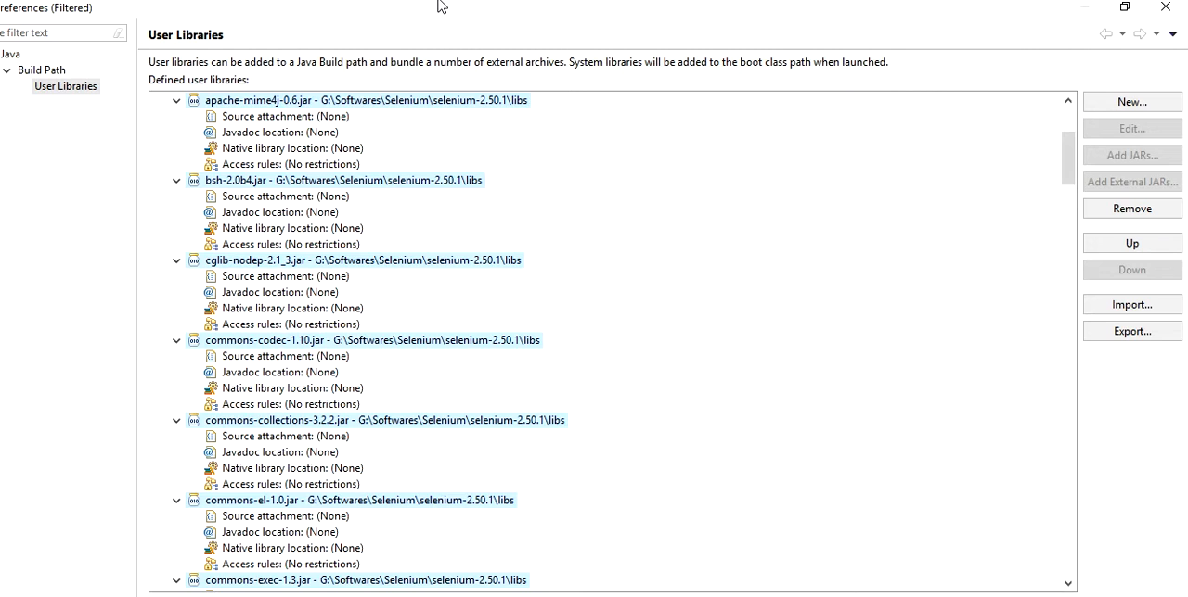
{"action": "double_click", "coordinate": [440, 10]}
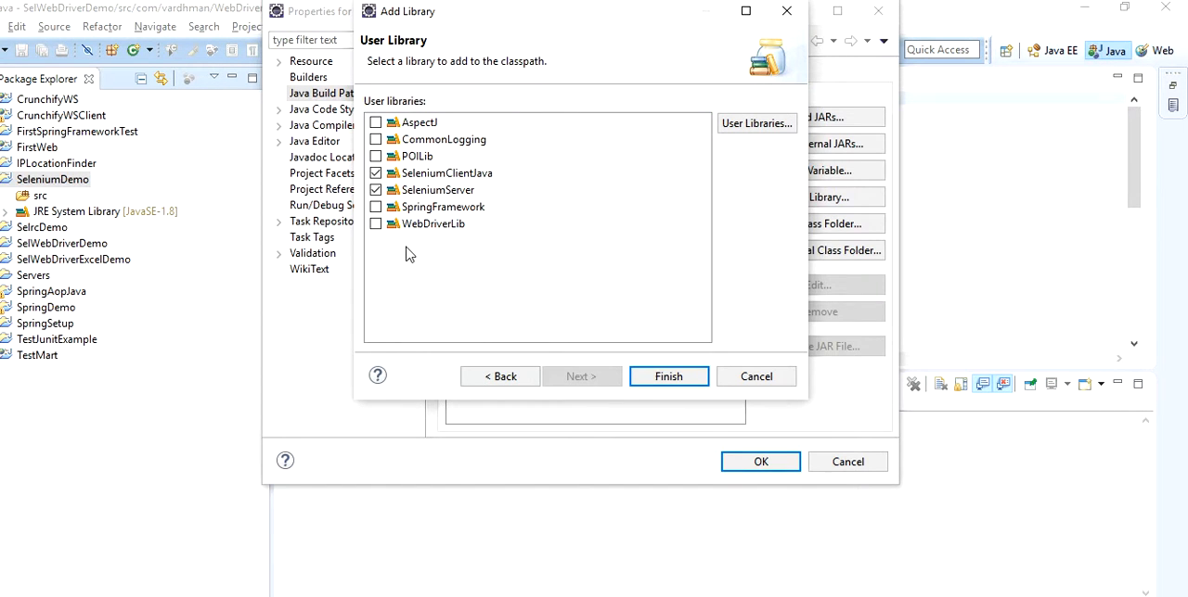
{"action": "left_click", "coordinate": [666, 376]}
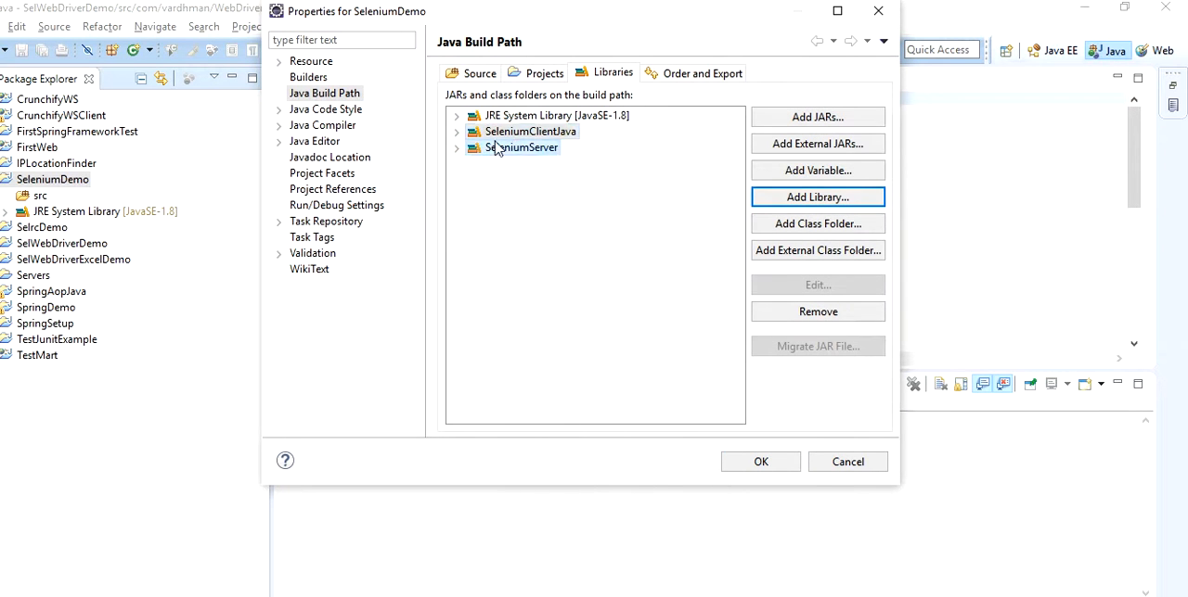
{"action": "left_click", "coordinate": [513, 171]}
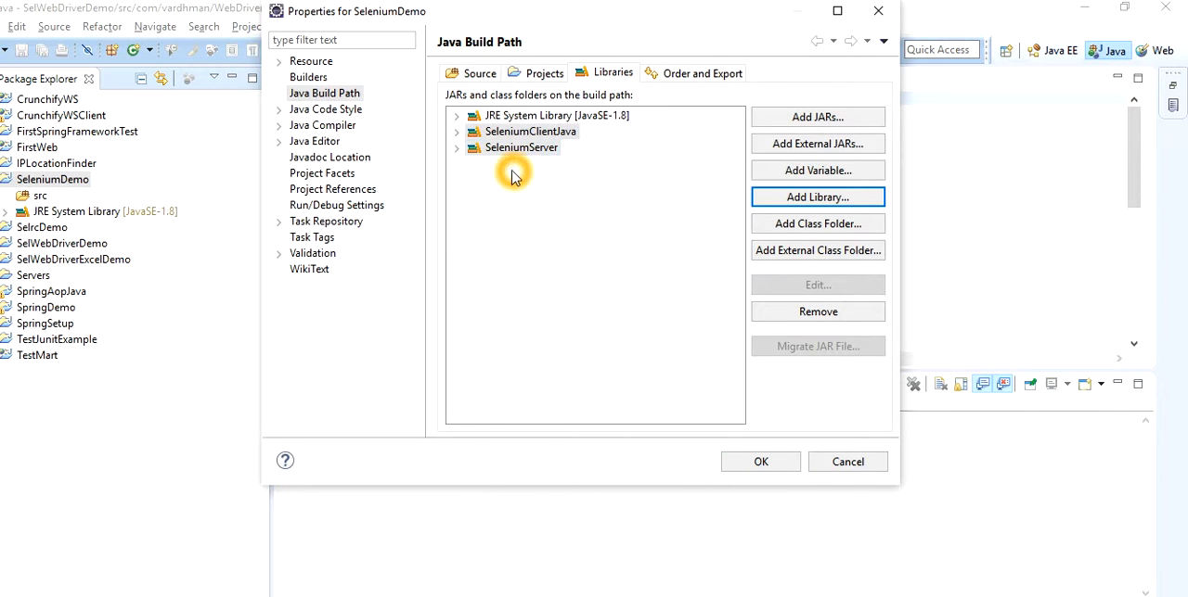
{"action": "left_click", "coordinate": [457, 134]}
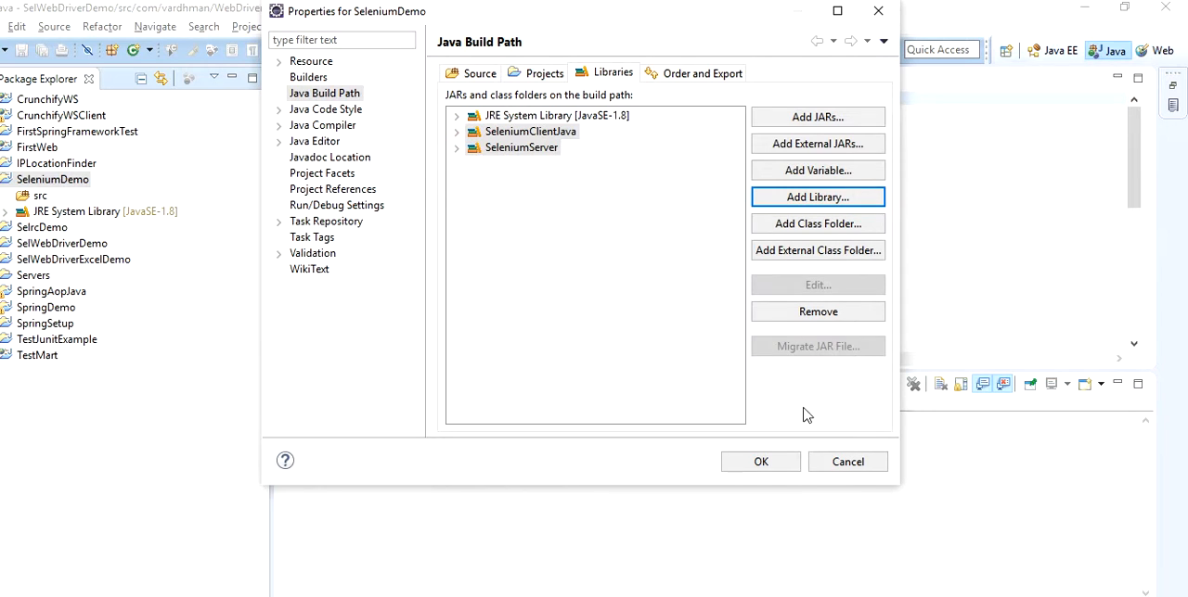
{"action": "left_click", "coordinate": [762, 467]}
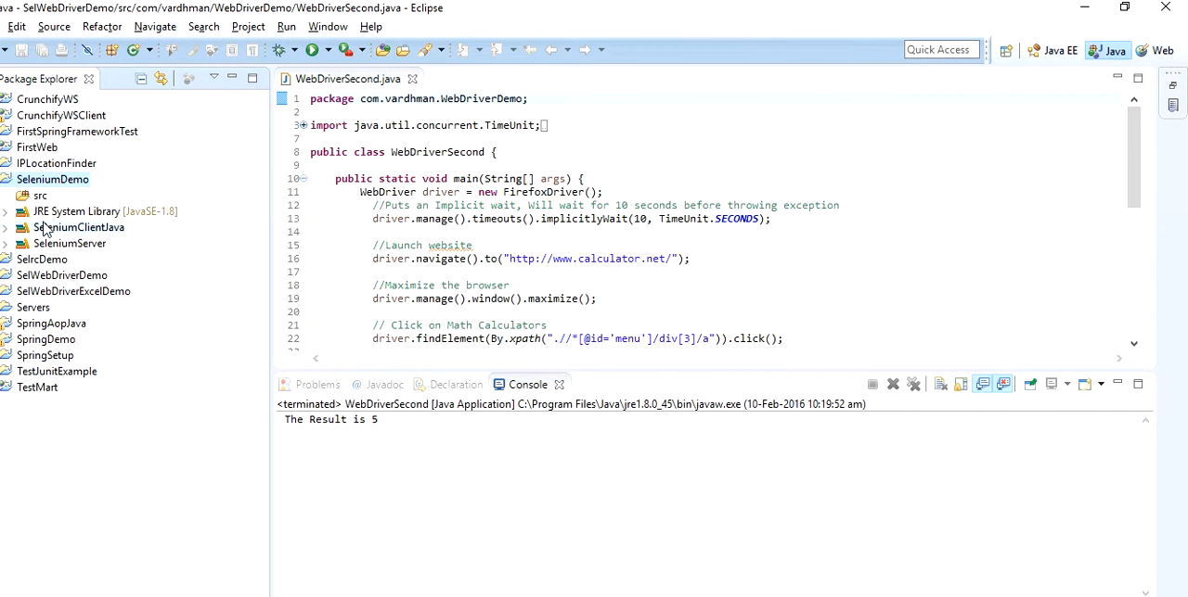
Open WebDriverSecond.java in the SelWebDriverDemo project and select its code from the import statements through the final closing brace
{"action": "left_click", "coordinate": [6, 234]}
{"action": "left_click", "coordinate": [35, 180]}
{"action": "left_click", "coordinate": [6, 275]}
{"action": "left_click", "coordinate": [6, 291]}
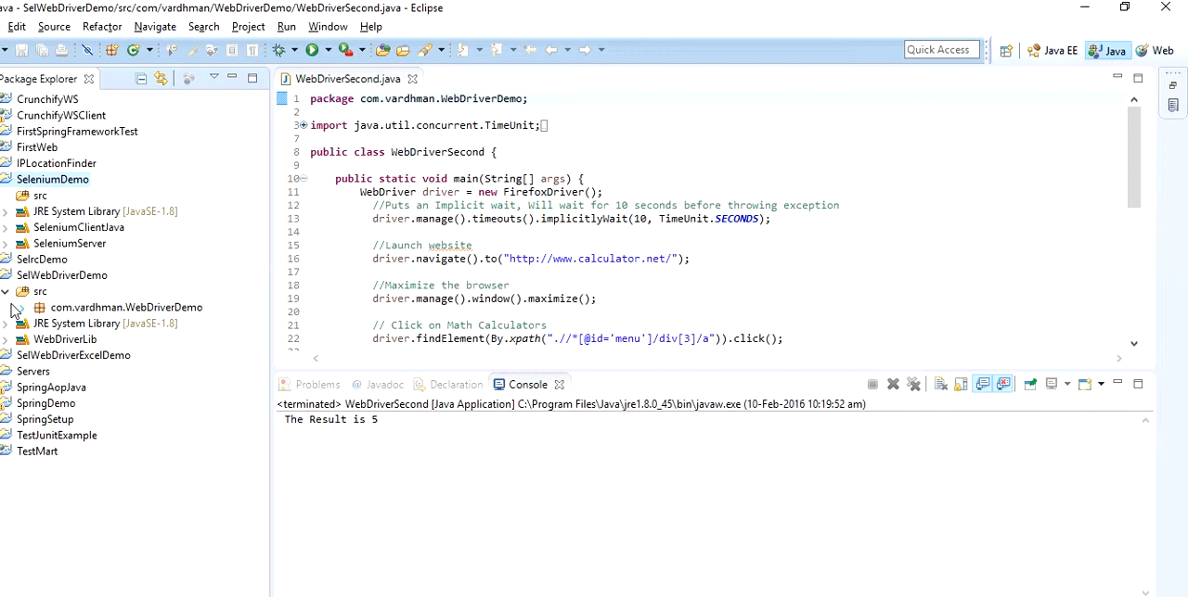
{"action": "left_click", "coordinate": [22, 307]}
{"action": "double_click", "coordinate": [93, 324]}
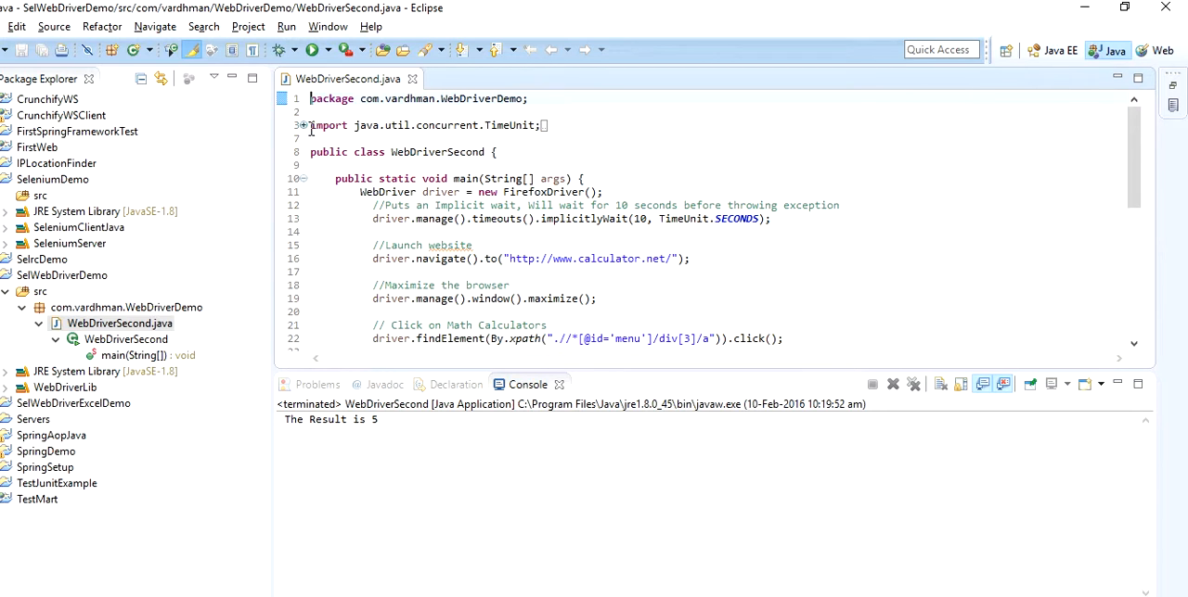
{"action": "left_click_drag", "start_coordinate": [310, 126], "coordinate": [625, 360]}
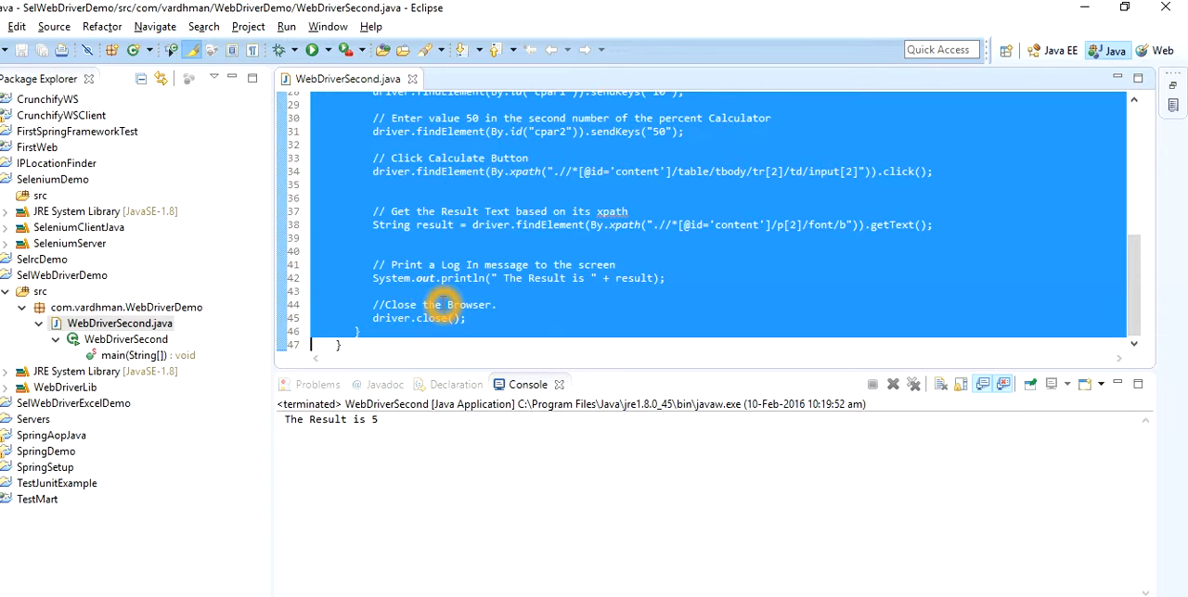
{"action": "key", "text": "shift+Down"}
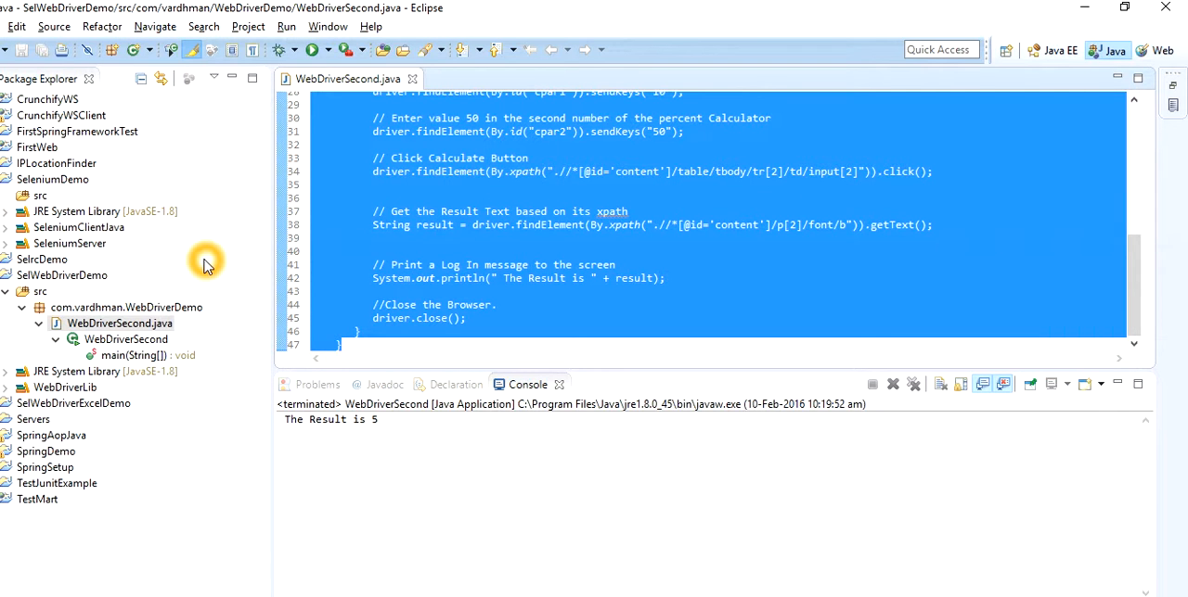
{"action": "right_click", "coordinate": [34, 198]}
{"action": "mouse_move", "coordinate": [299, 122]}
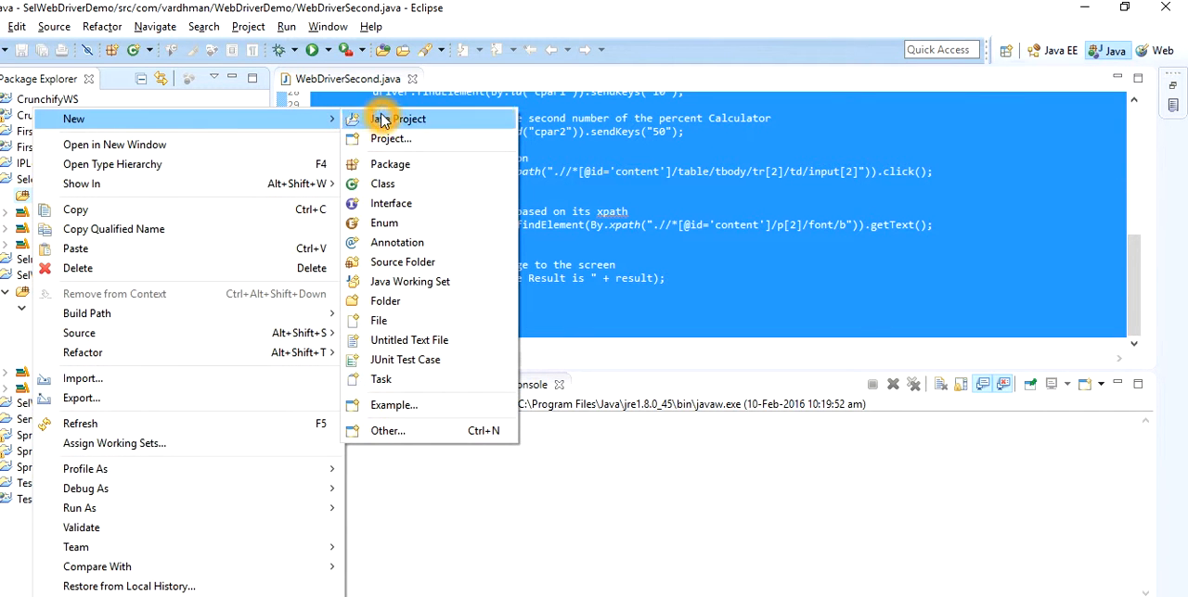
{"action": "left_click", "coordinate": [618, 464]}
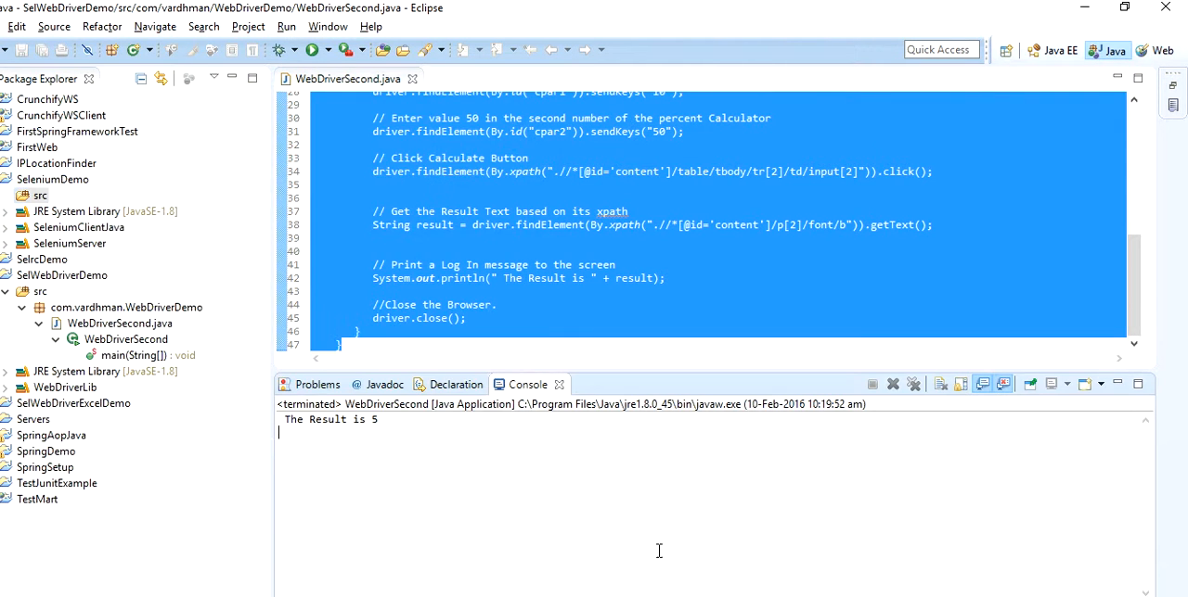
{"action": "left_click", "coordinate": [700, 589]}
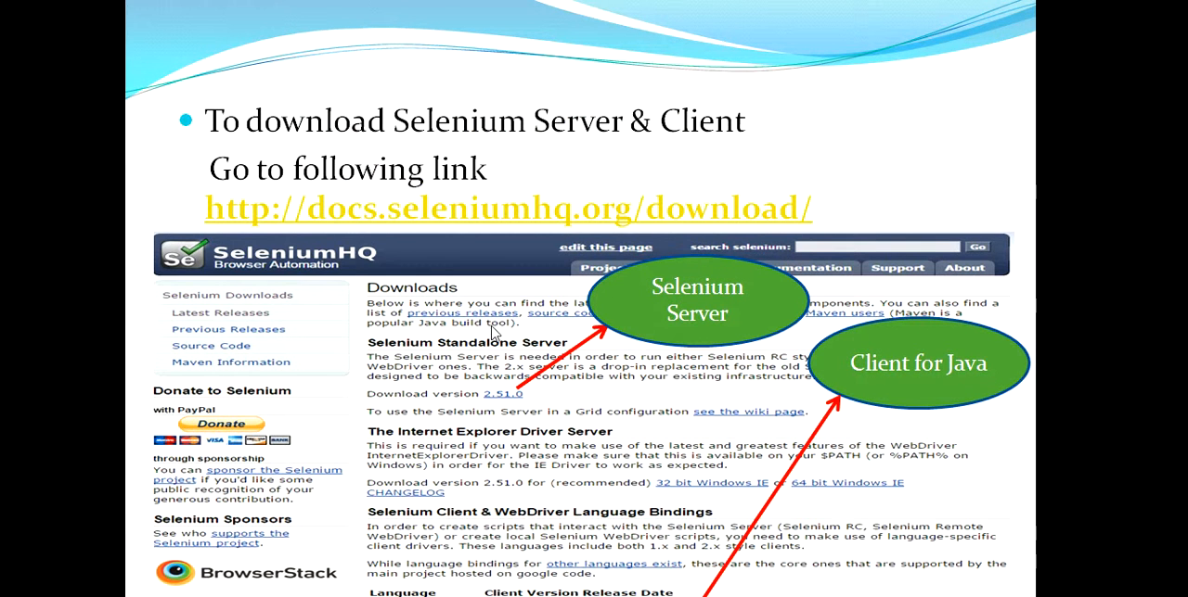
{"action": "left_click", "coordinate": [619, 182]}
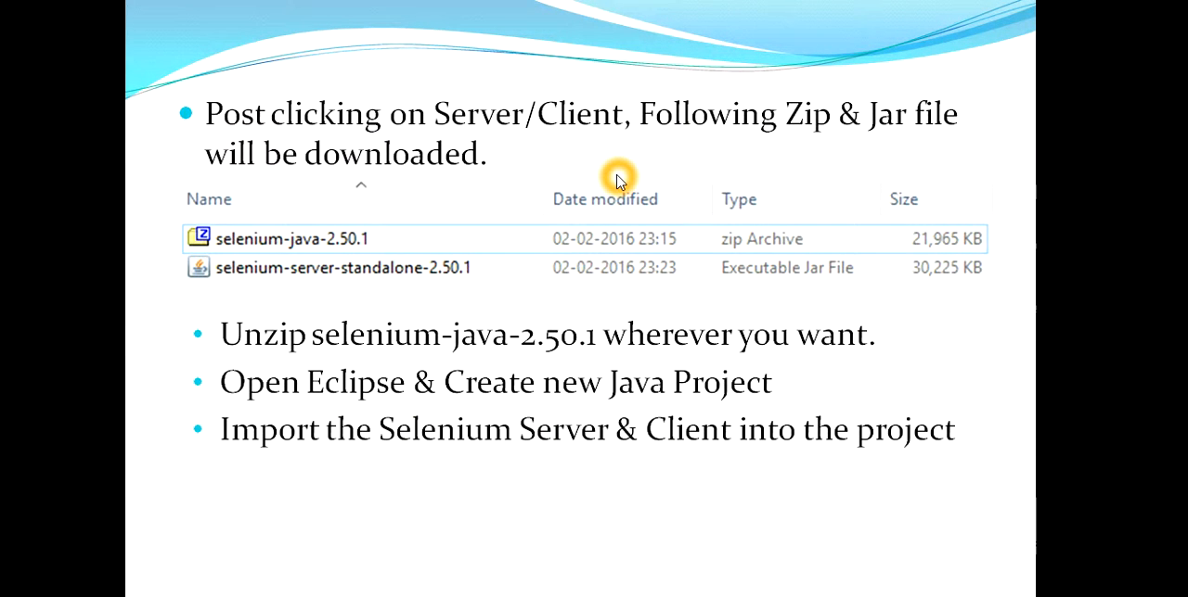